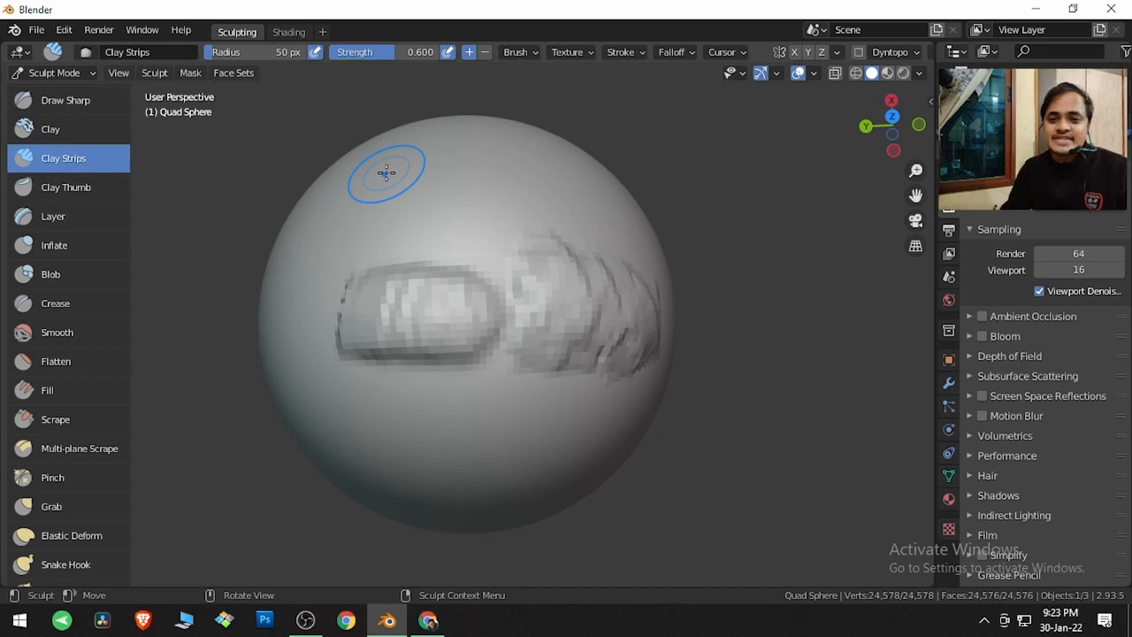
Start a new Sculpting file without saving the current one
click(39, 31)
mouse_move(55, 49)
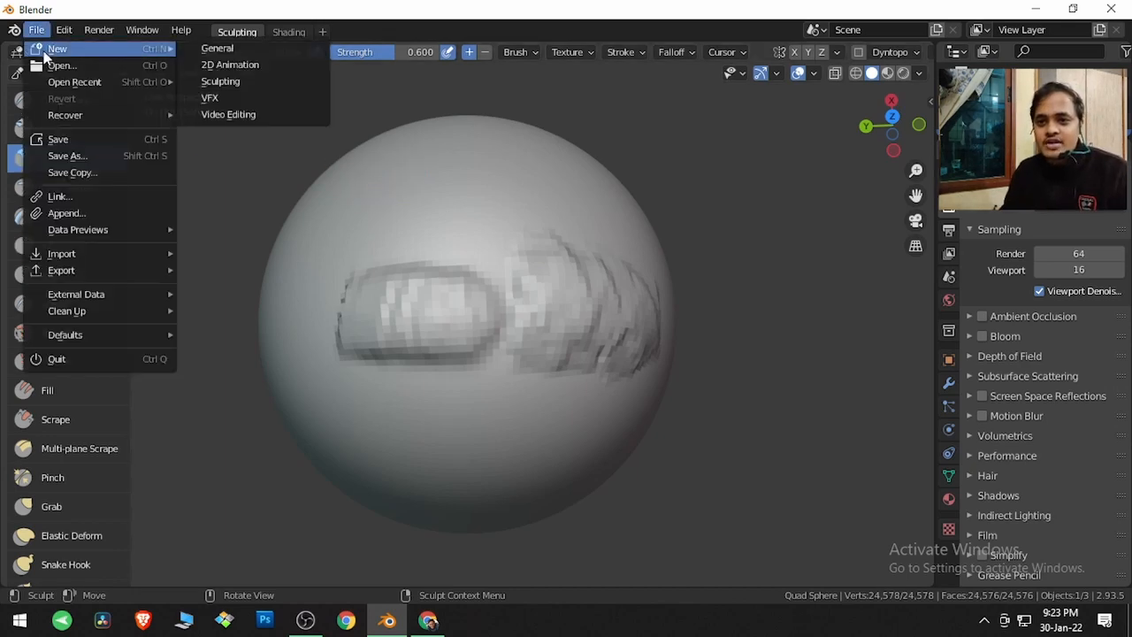
click(222, 79)
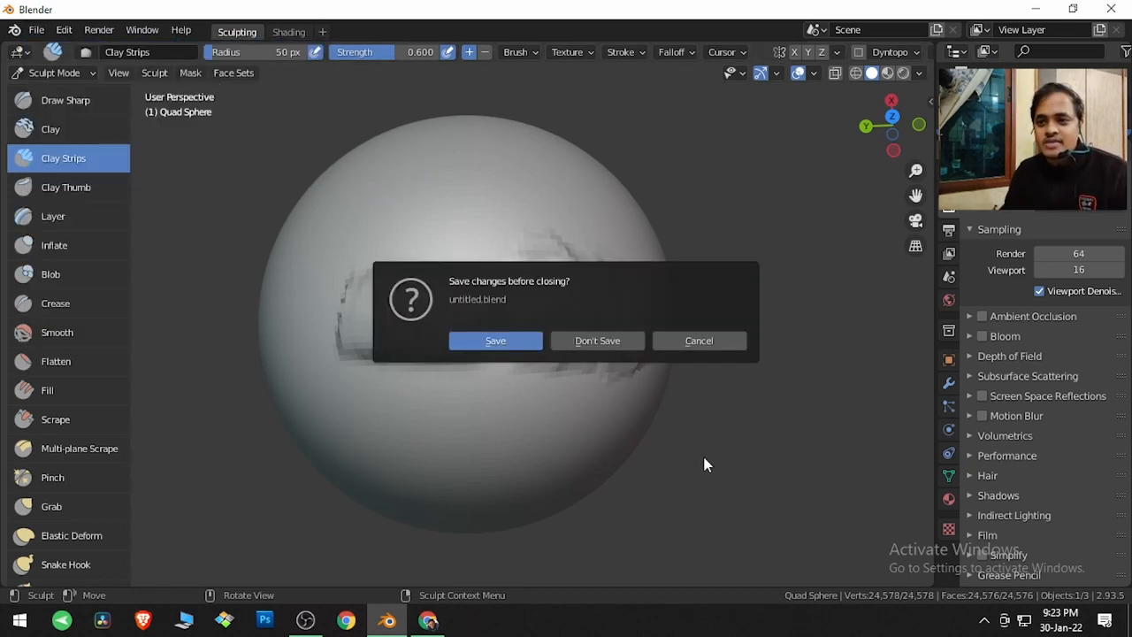
click(621, 342)
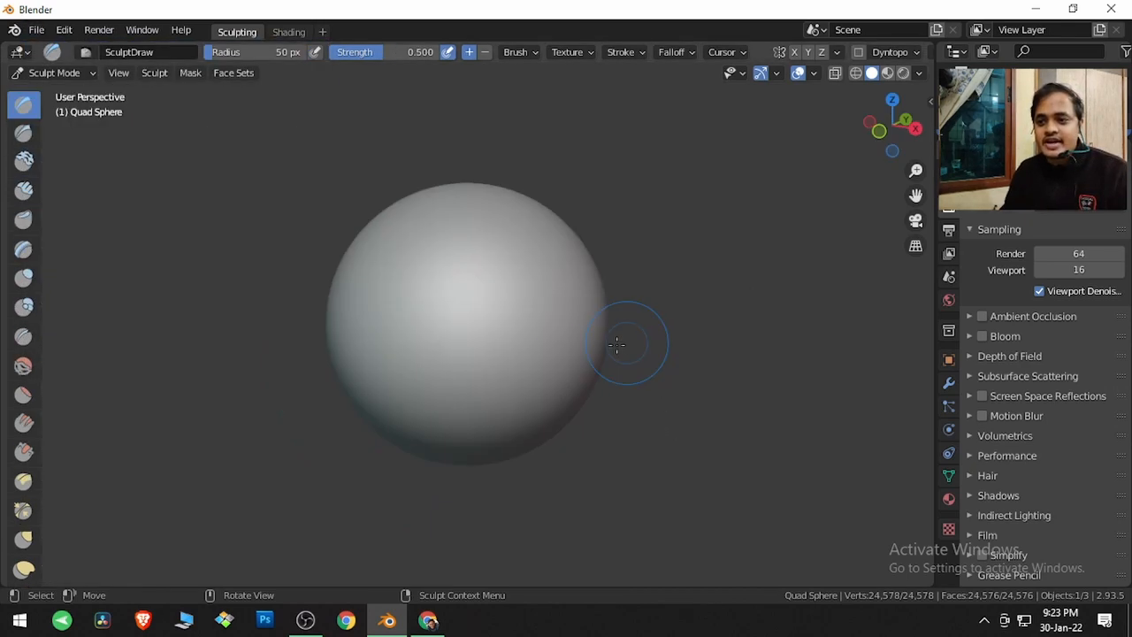
Turn on the wireframe overlay and switch the quad sphere to Object Mode
click(815, 77)
click(711, 353)
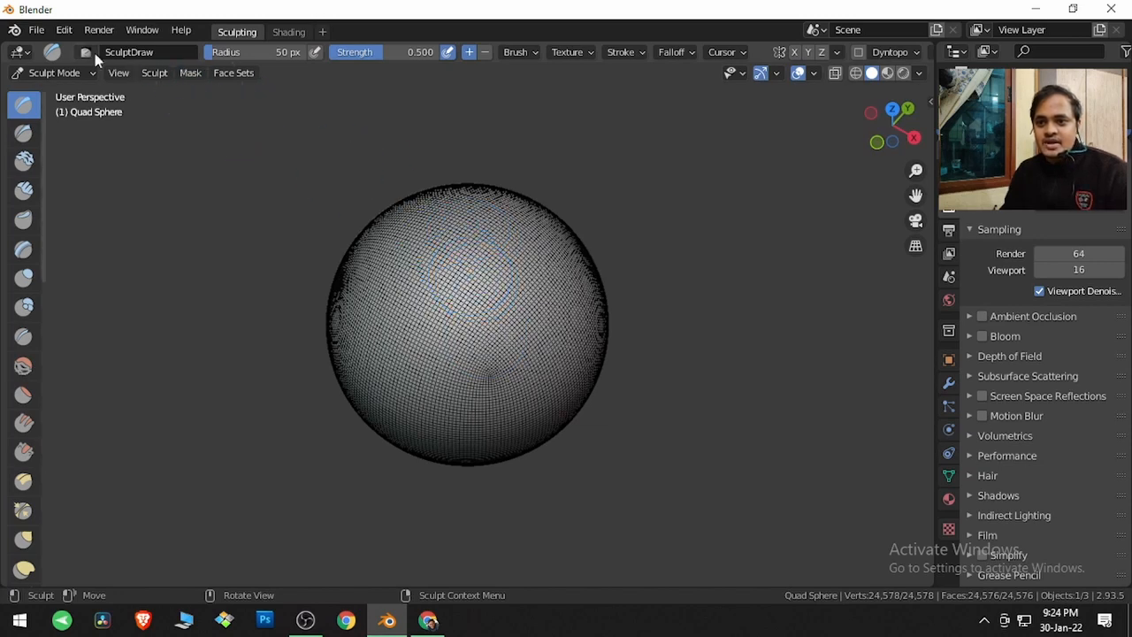
click(75, 76)
click(71, 91)
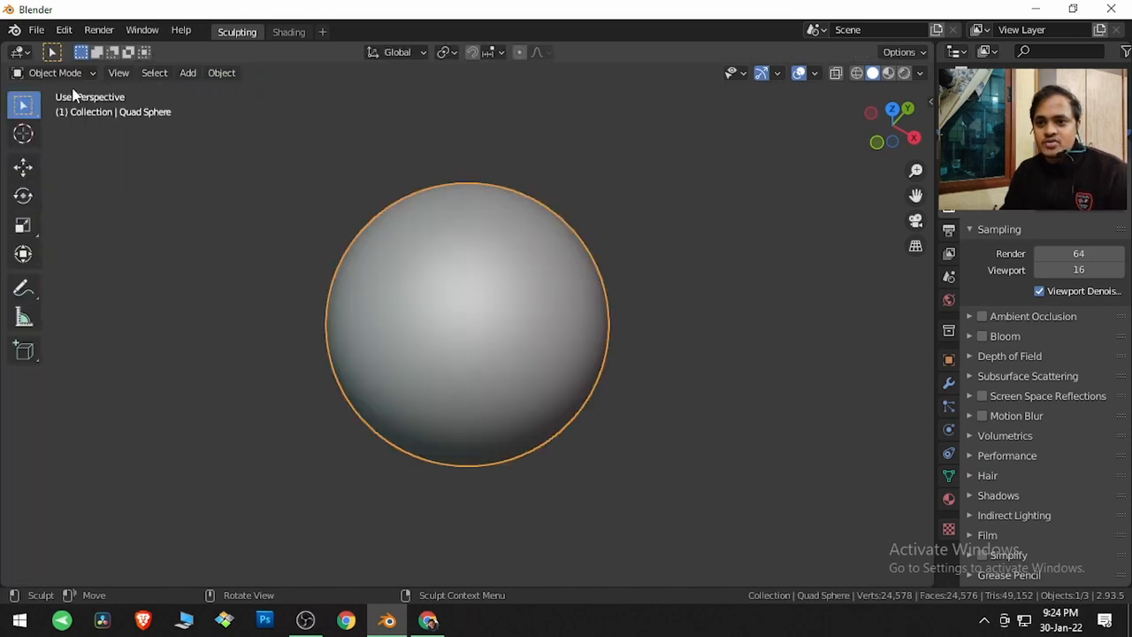
Add a UV sphere and move it beside the quad sphere
click(186, 75)
mouse_move(194, 89)
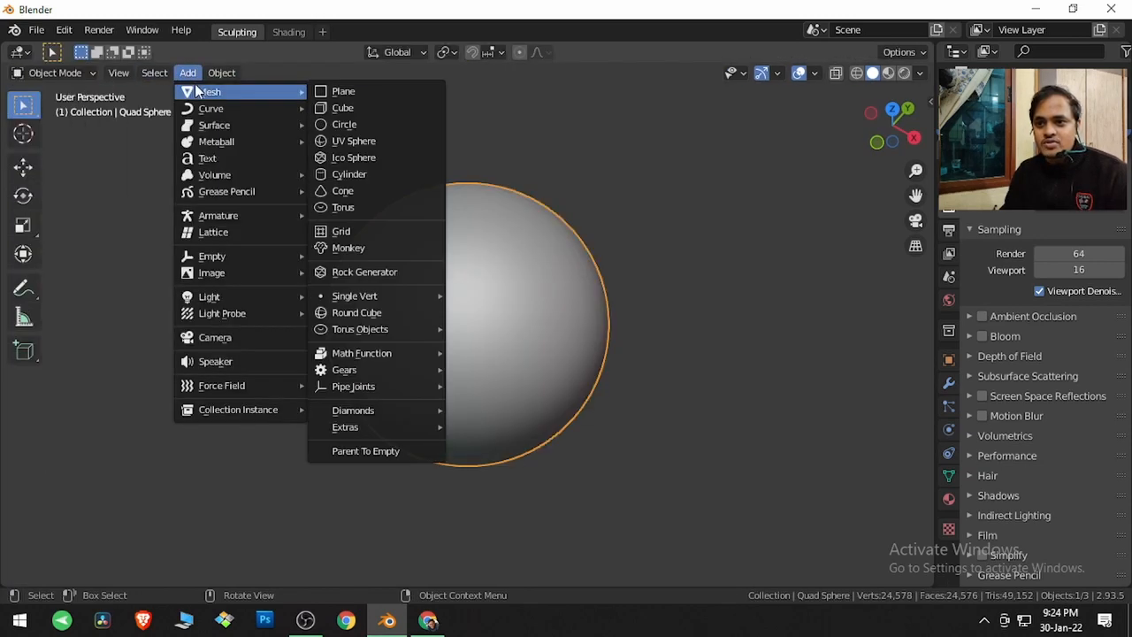
click(366, 145)
key(g)
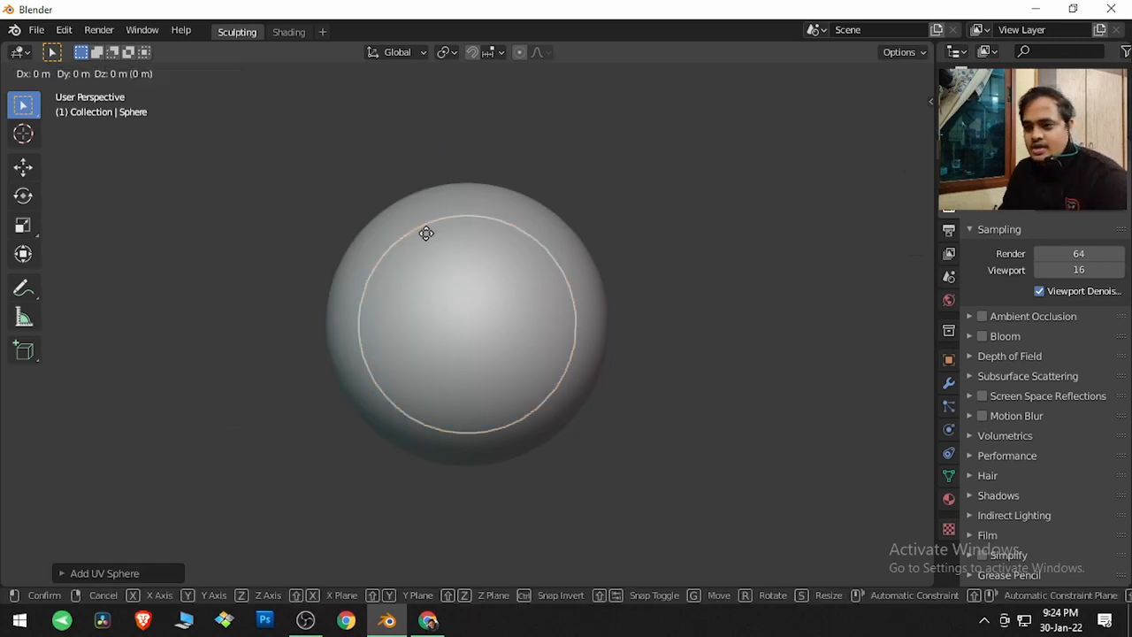
click(692, 237)
Raise the wireframe overlay to 1.000 and delete the UV sphere
click(815, 75)
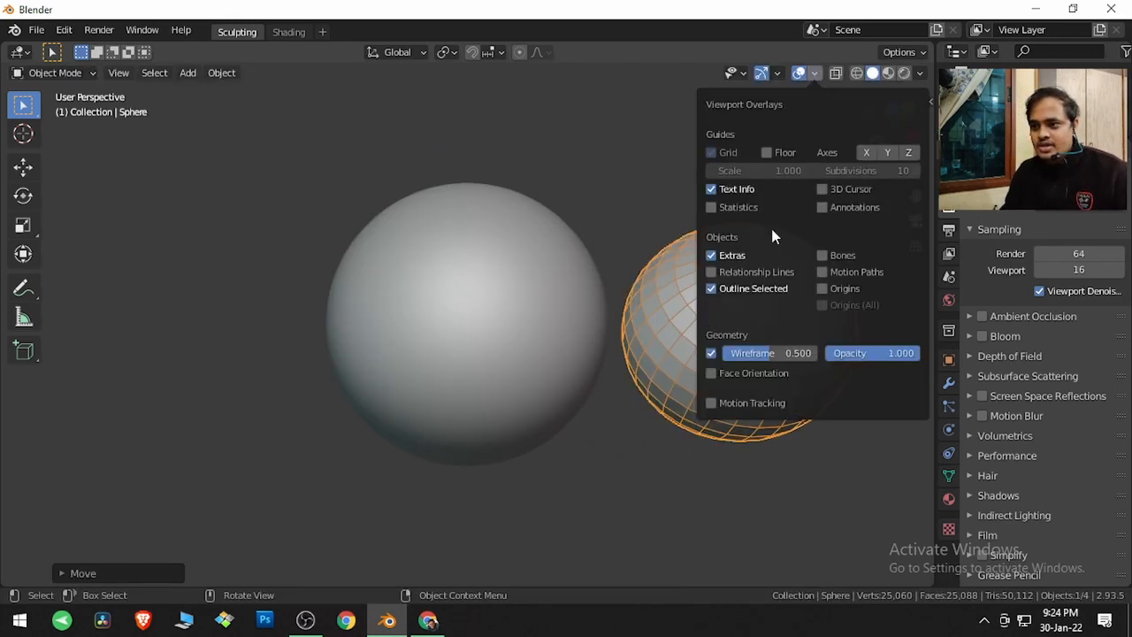
drag(735, 355, 815, 355)
middle_drag(622, 412, 617, 412)
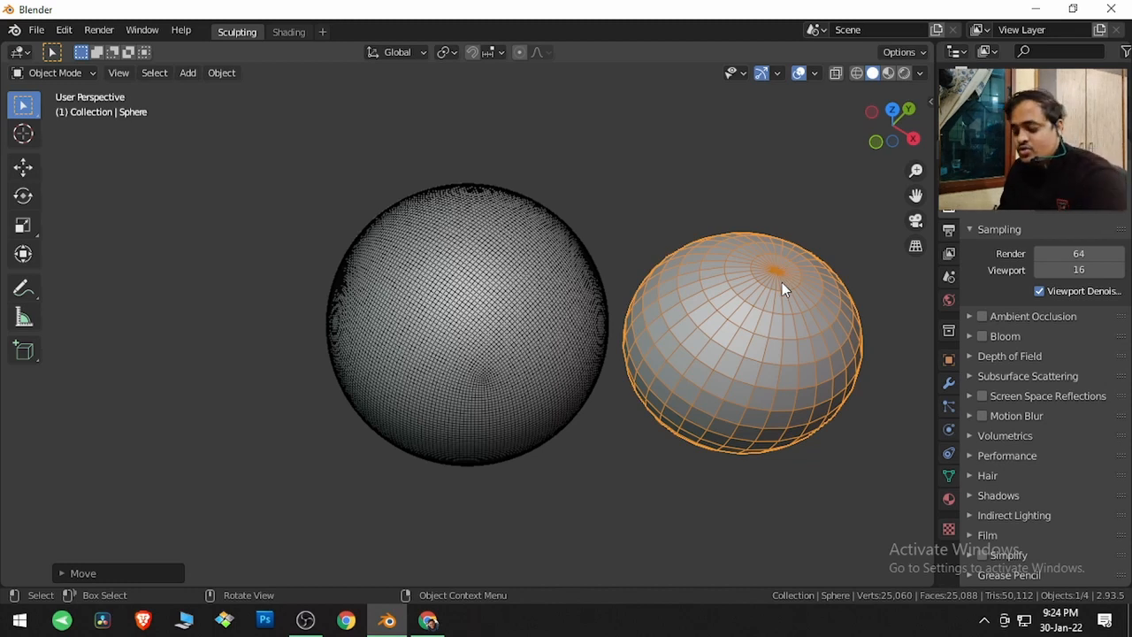
key(Delete)
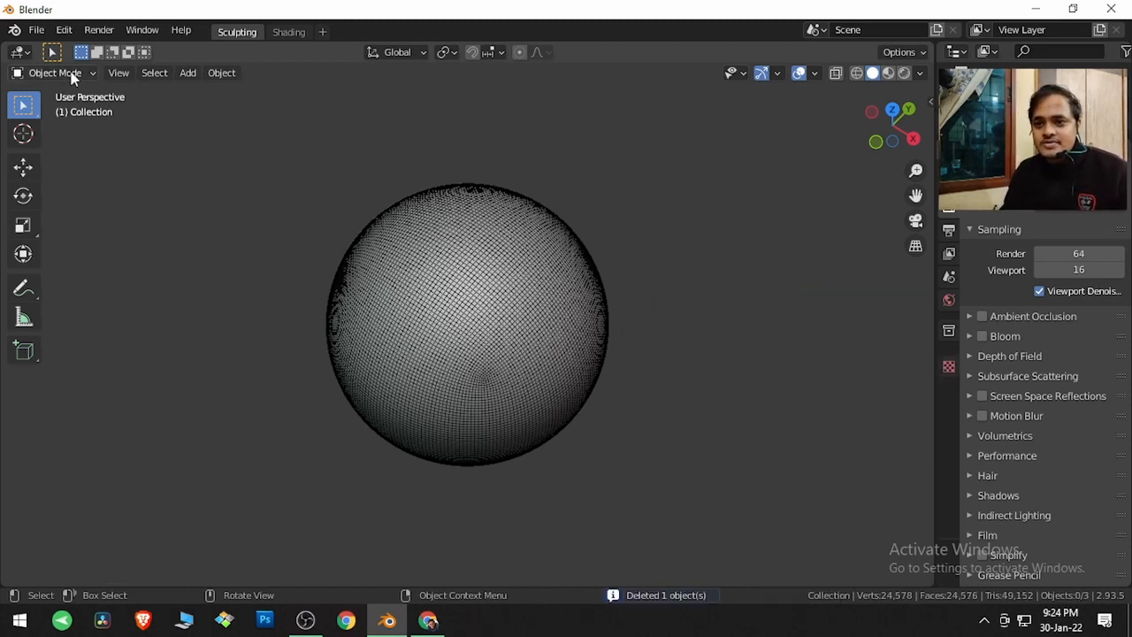
Search the add-on preferences for extra to check the Extra Objects add-on
click(63, 30)
click(110, 266)
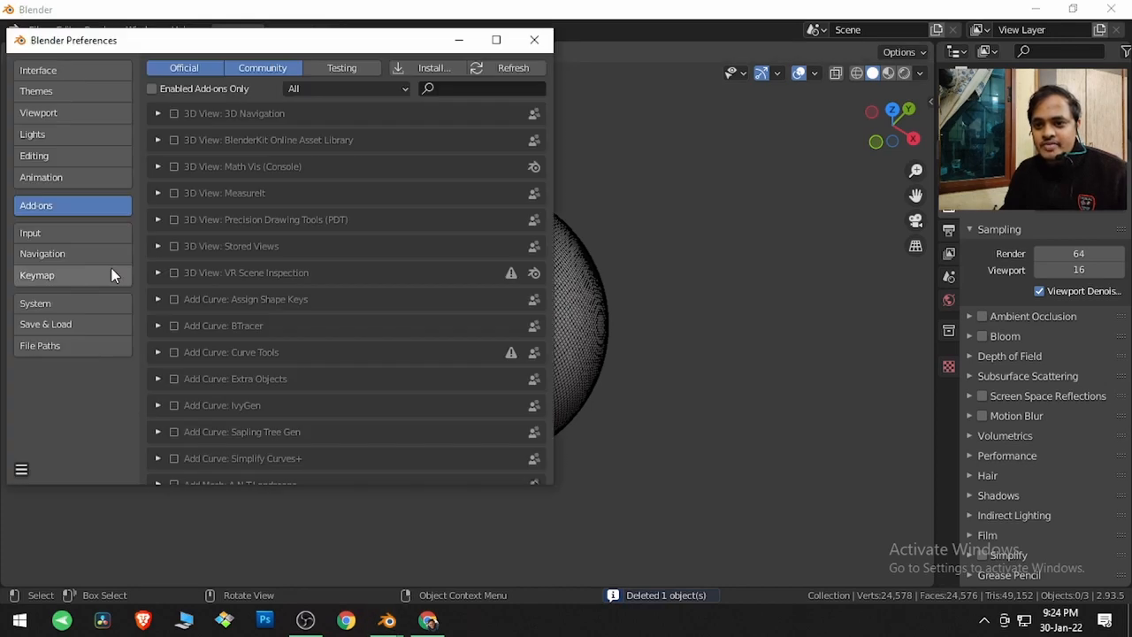
click(460, 89)
text(extra)
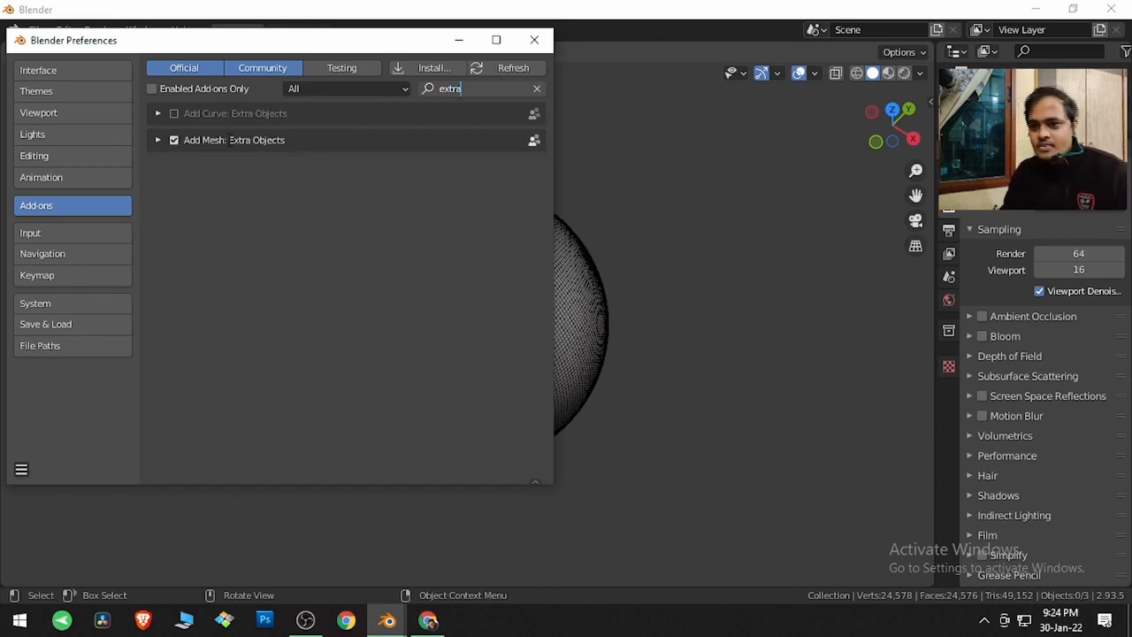
click(538, 42)
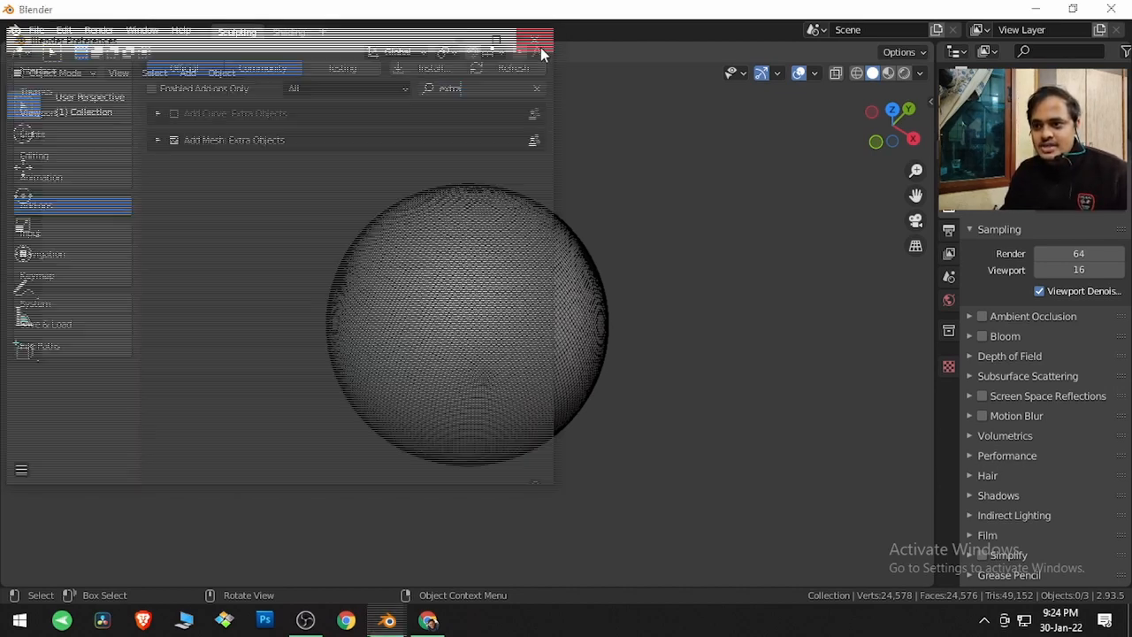
Add a Round Cube with the Quadsphere preset and move it beside the original sphere
click(191, 74)
mouse_move(194, 83)
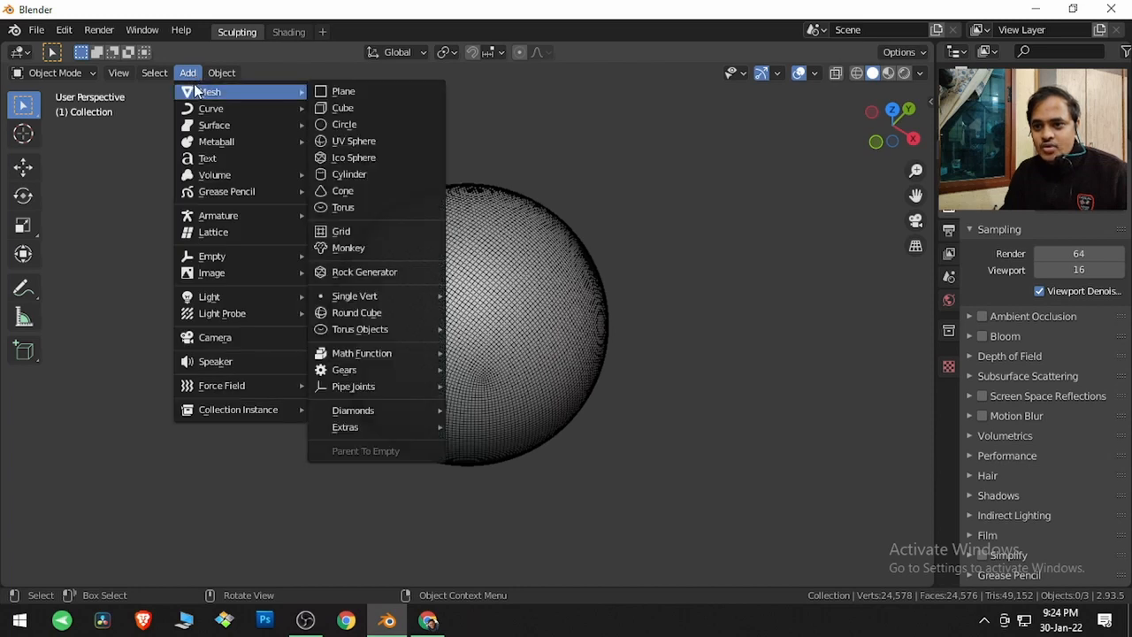
click(376, 315)
click(123, 574)
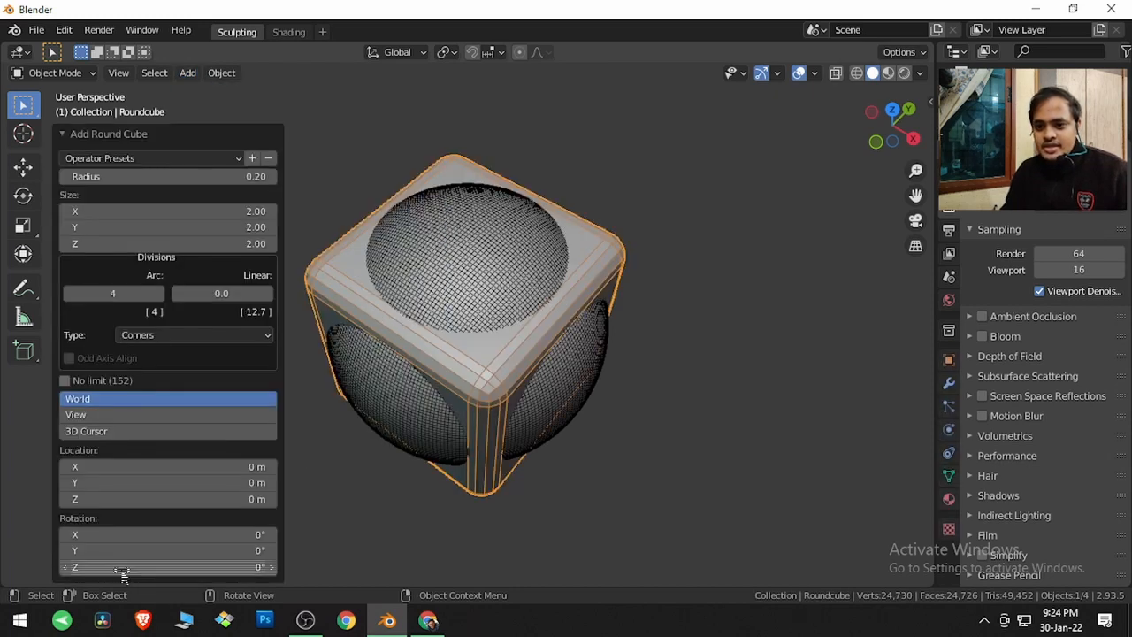
click(141, 159)
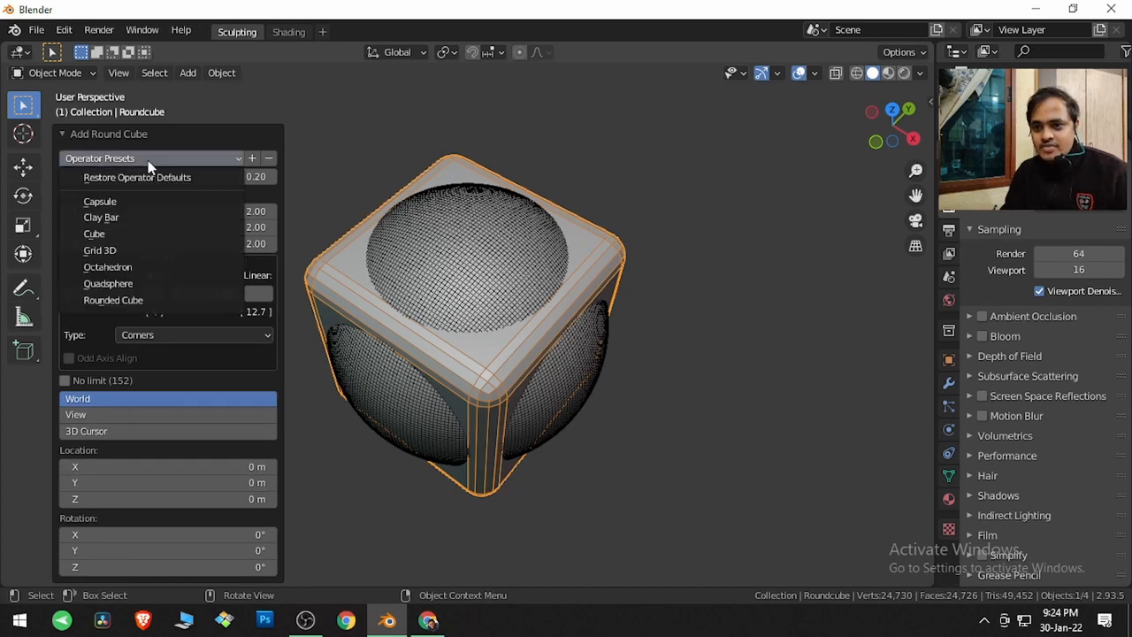
click(141, 283)
key(g)
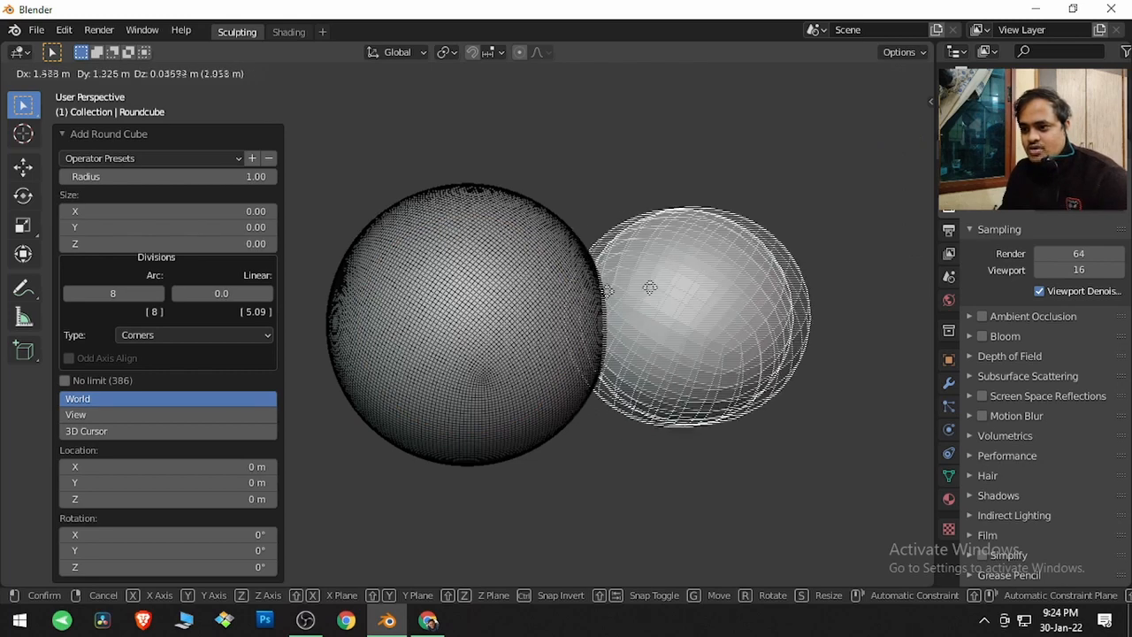
click(648, 331)
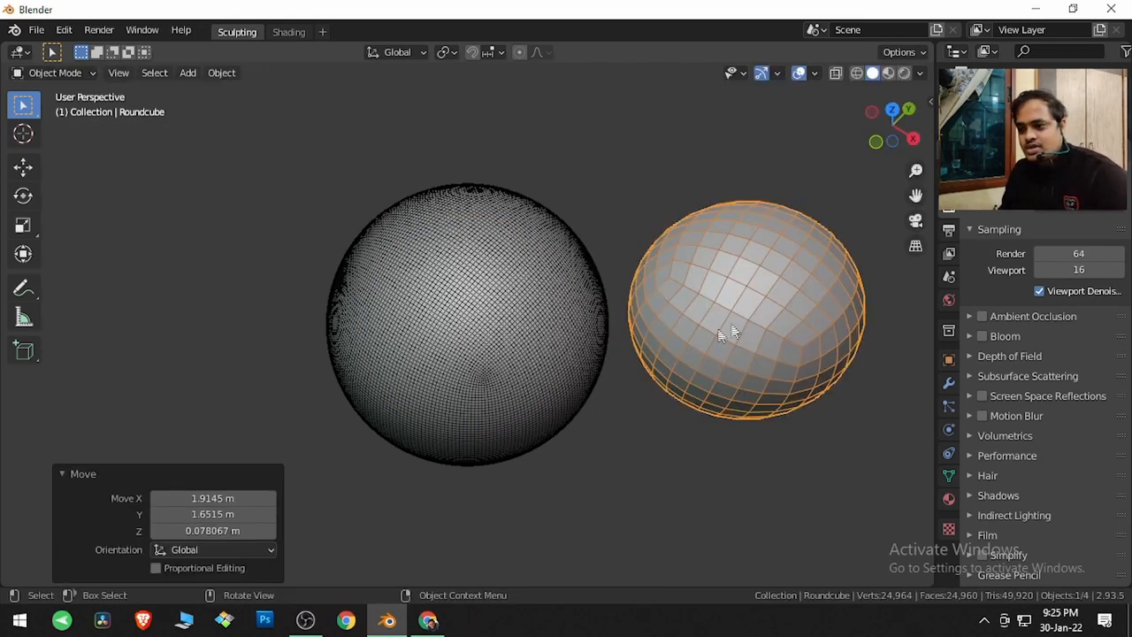
Add a Subdivision Surface modifier to the round cube, raise its levels and apply it
click(950, 384)
click(1038, 212)
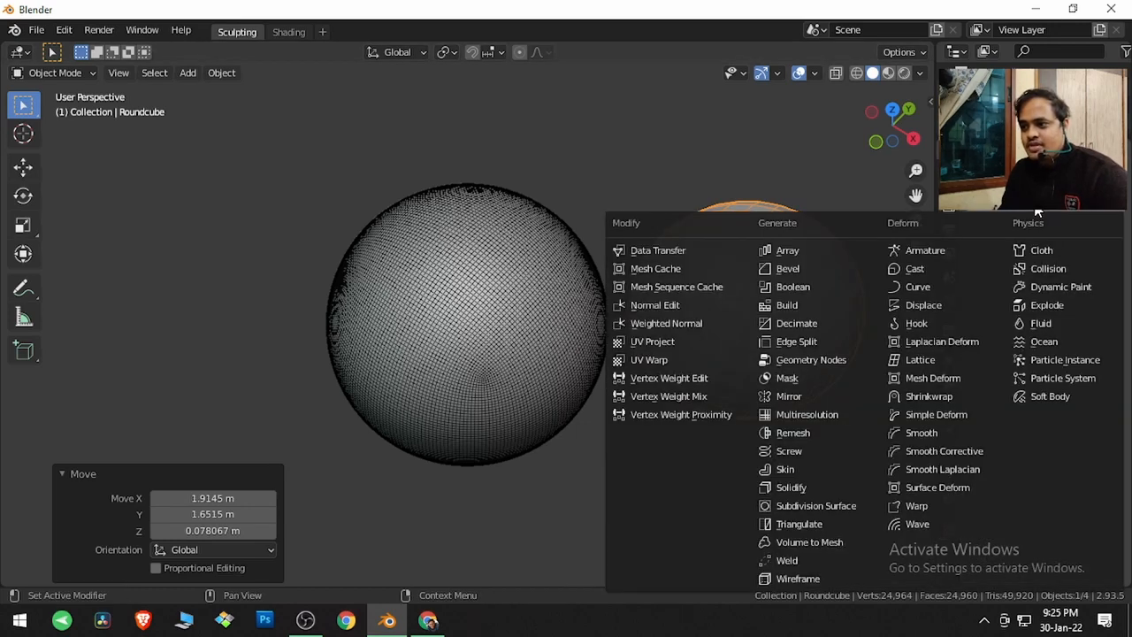
click(821, 505)
click(1101, 278)
click(1100, 279)
click(1077, 231)
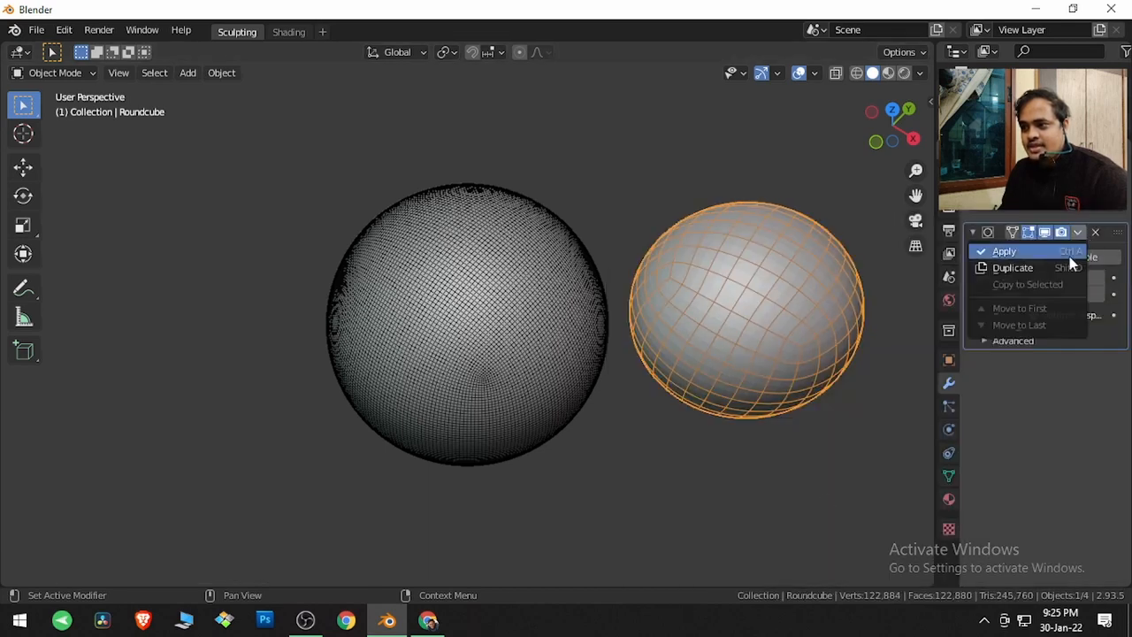
click(1069, 256)
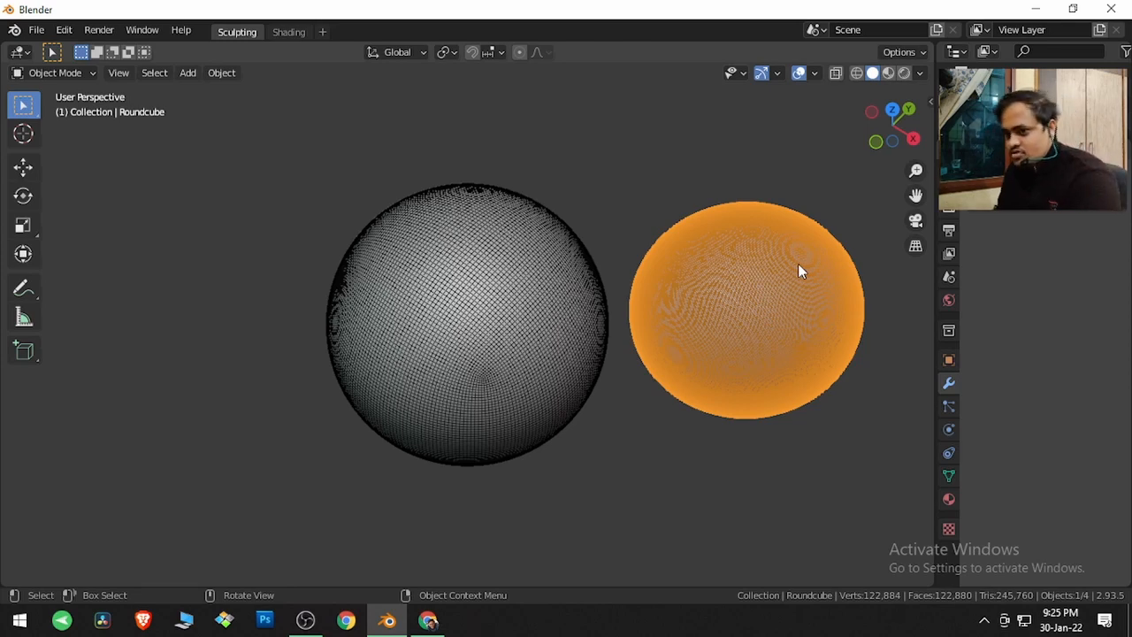
Delete the round cube and enter Sculpt Mode on the quad sphere
key(Delete)
click(487, 258)
click(63, 75)
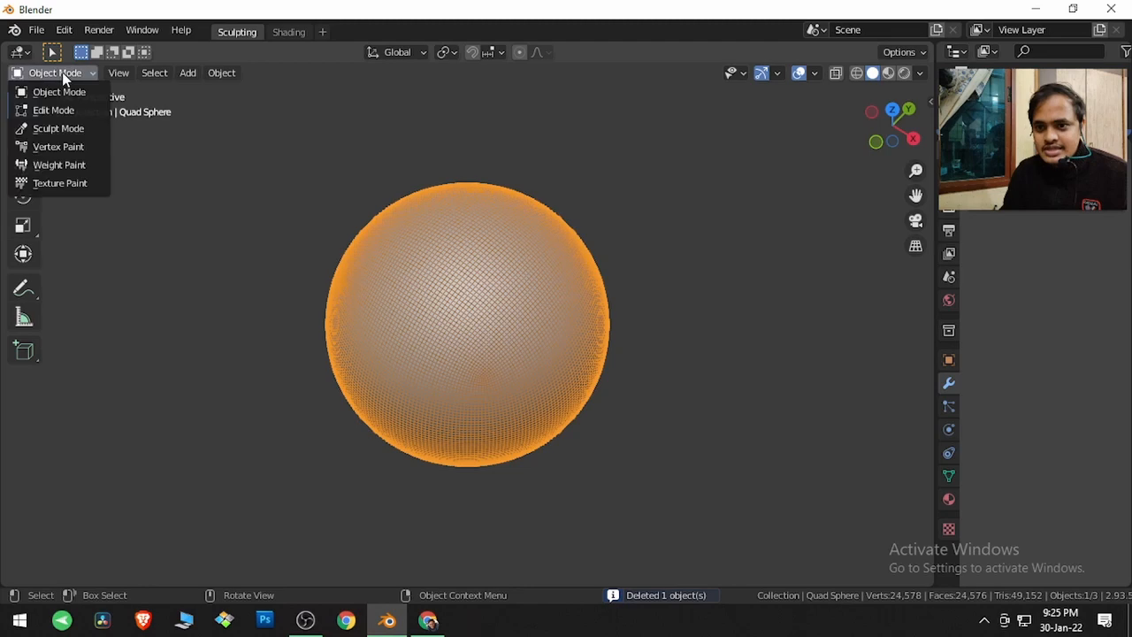
click(69, 129)
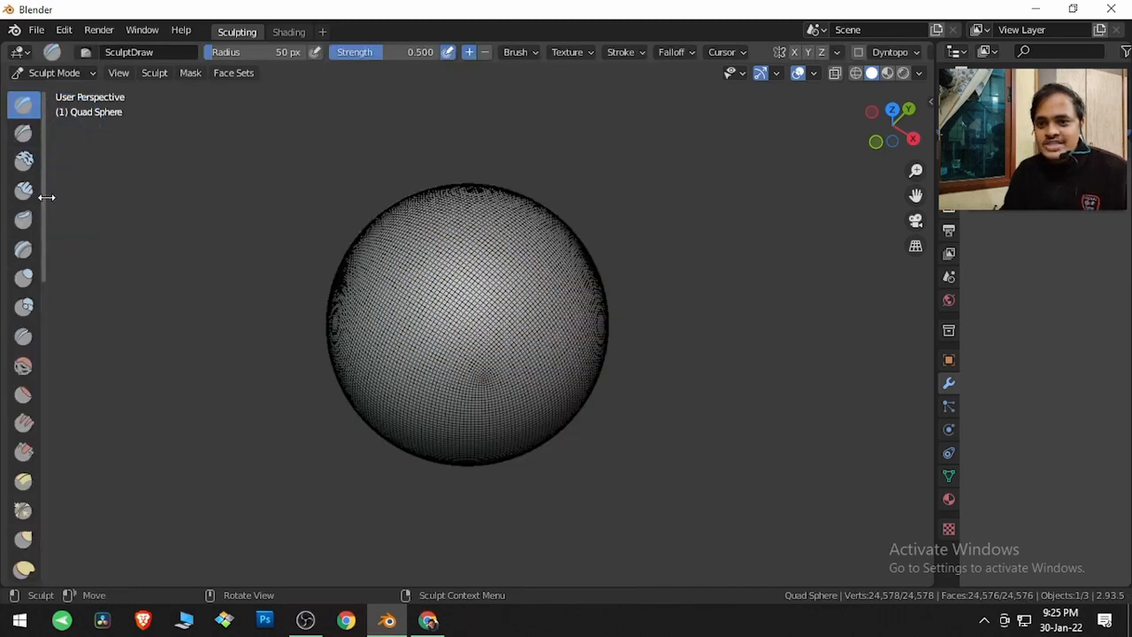
Widen the sculpt toolbar to show brush names and turn off the wireframe overlay
drag(46, 197, 126, 189)
scroll(72, 260, down, 10)
scroll(69, 261, down, 3)
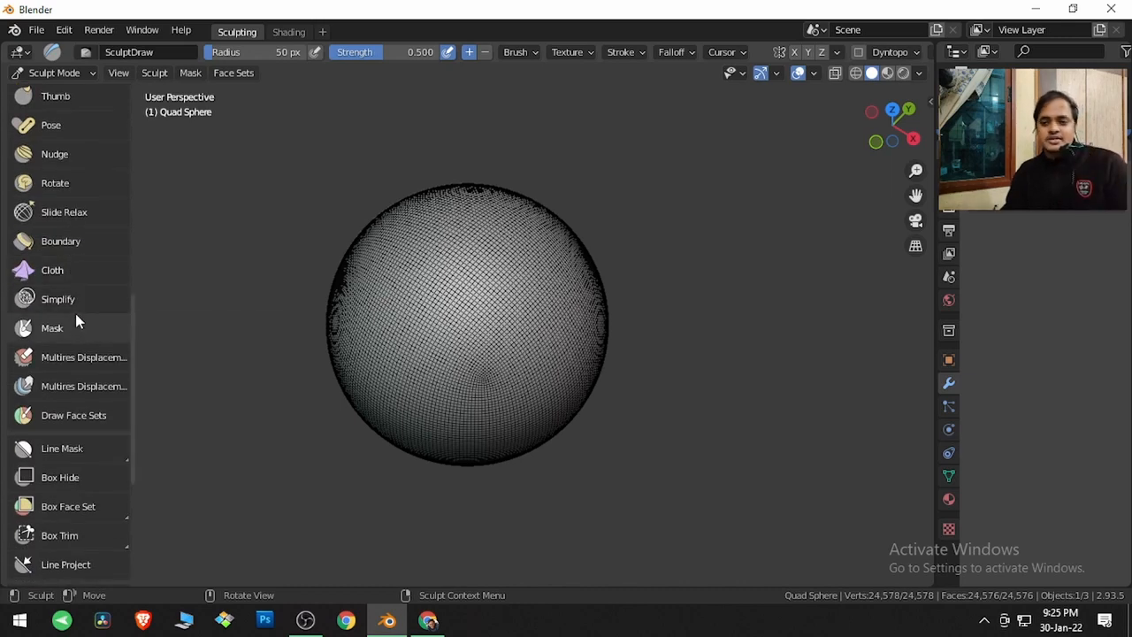
click(813, 76)
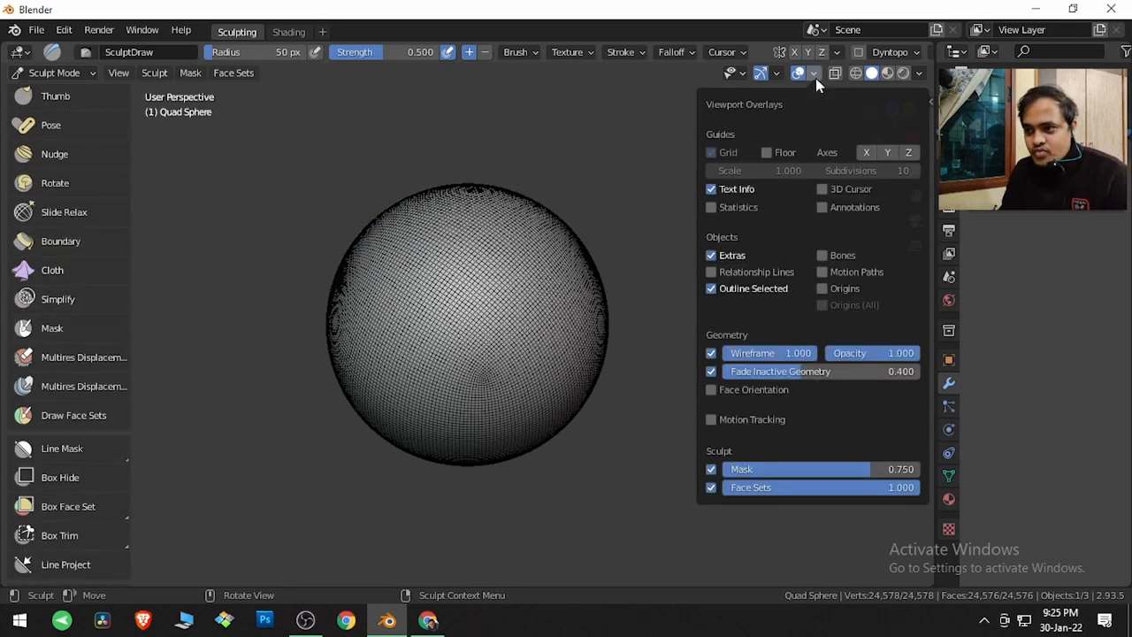
click(712, 352)
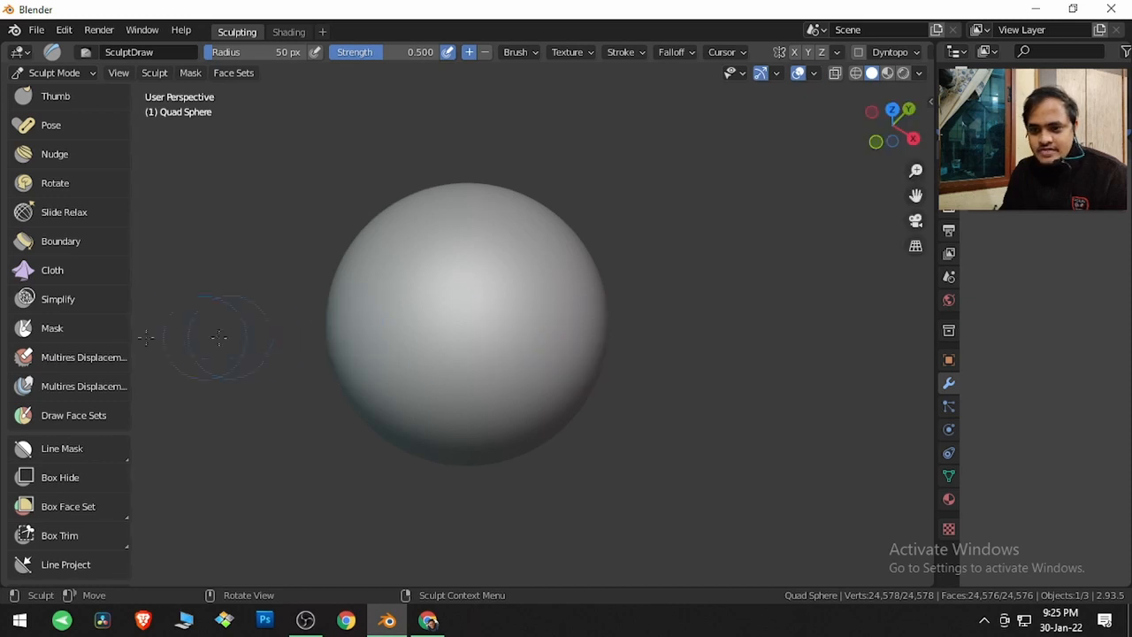
Paint a mask on the centre of the sphere with the Mask brush
click(106, 328)
mouse_move(457, 296)
mouse_down()
mouse_move(445, 349)
mouse_move(470, 284)
mouse_move(487, 339)
mouse_move(435, 294)
mouse_move(447, 274)
mouse_move(467, 301)
mouse_up()
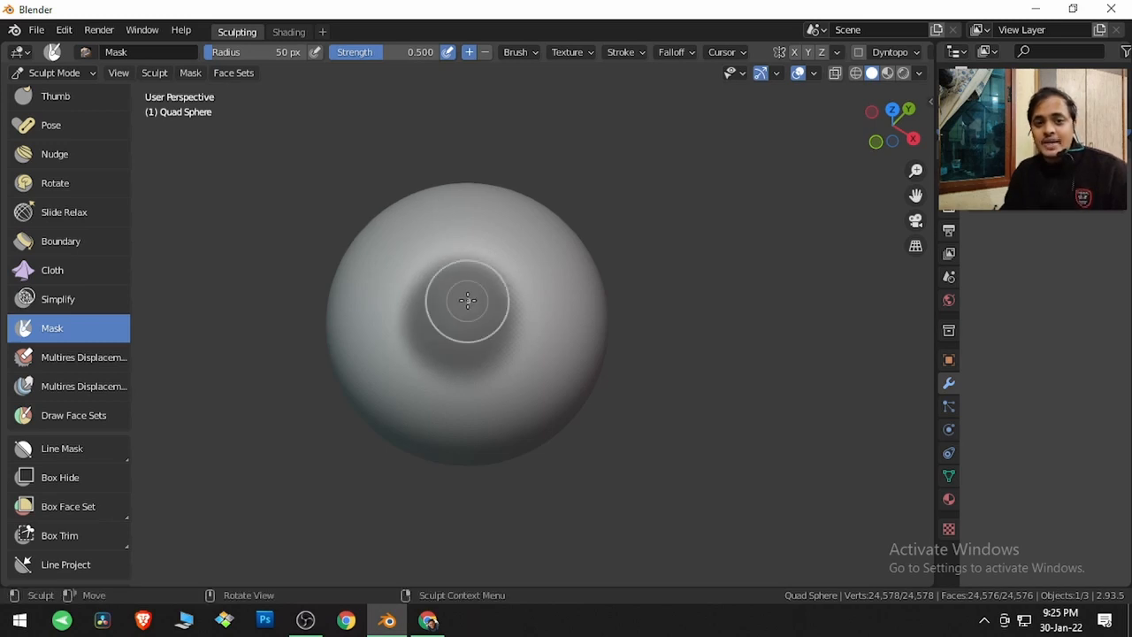
Switch to the Clay Strips brush and sculpt strokes across and around the masked centre
scroll(120, 237, up, 10)
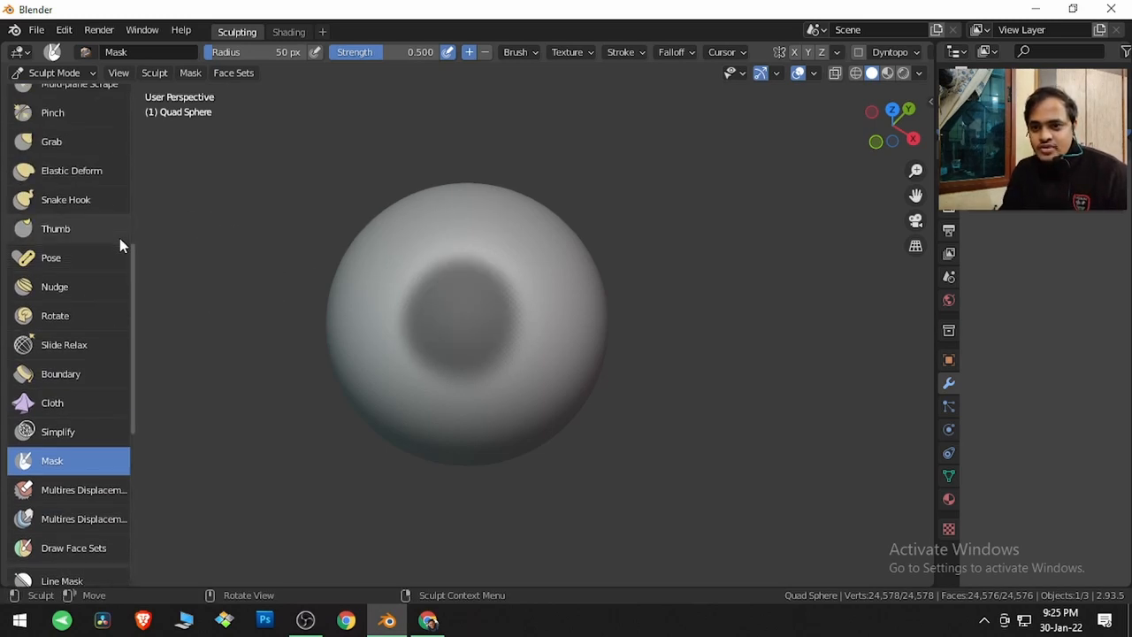
scroll(119, 238, up, 1)
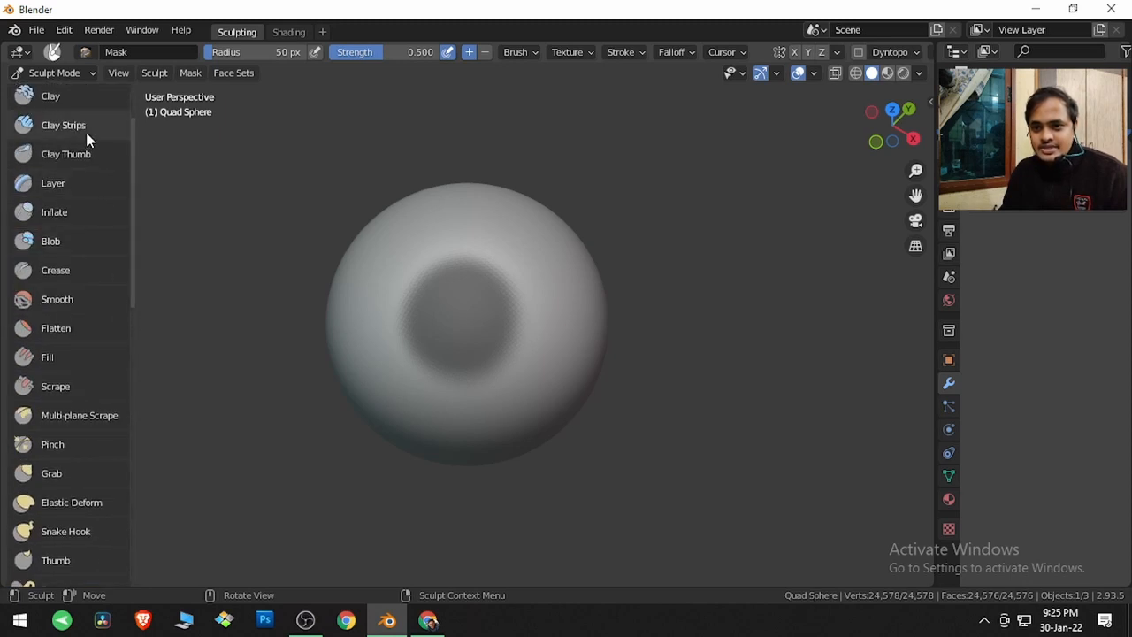
click(85, 131)
mouse_move(429, 273)
mouse_down()
mouse_move(526, 256)
mouse_move(392, 279)
mouse_up()
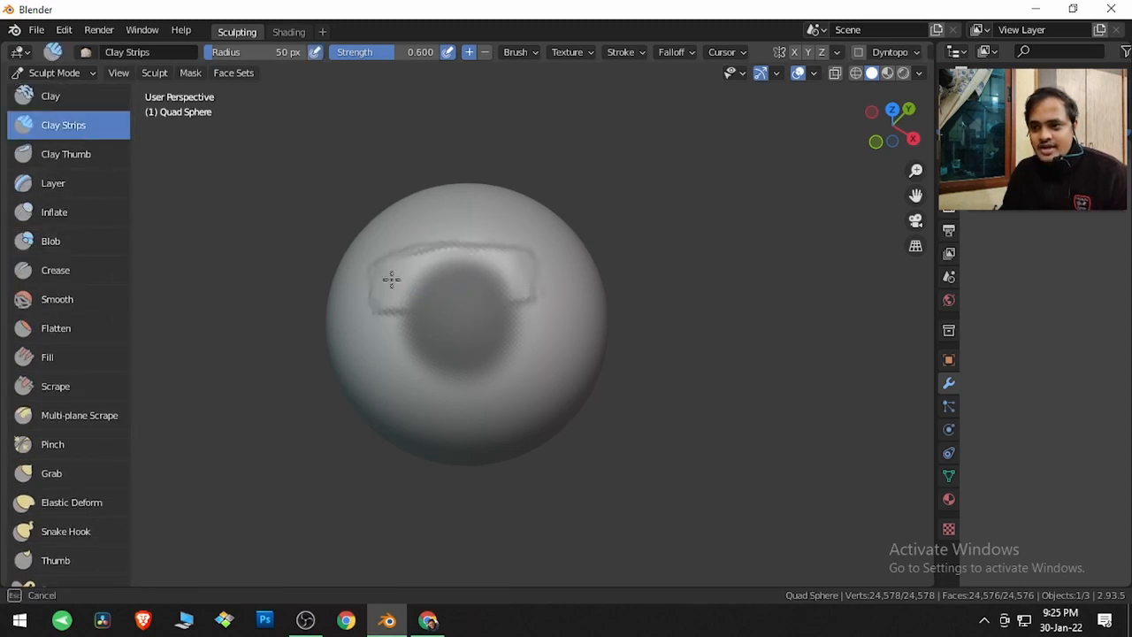
mouse_move(501, 254)
mouse_down()
mouse_move(518, 268)
mouse_move(470, 300)
mouse_move(526, 353)
mouse_move(482, 343)
mouse_move(400, 402)
mouse_move(480, 374)
mouse_up()
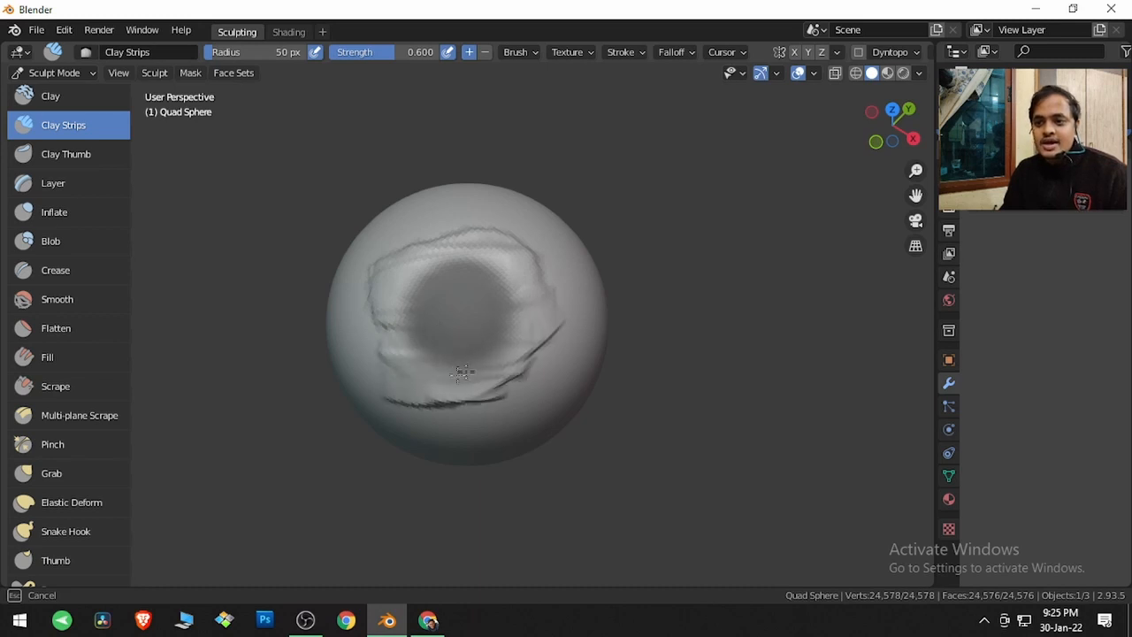
mouse_move(470, 369)
middle_down()
mouse_move(599, 271)
mouse_move(498, 355)
middle_up()
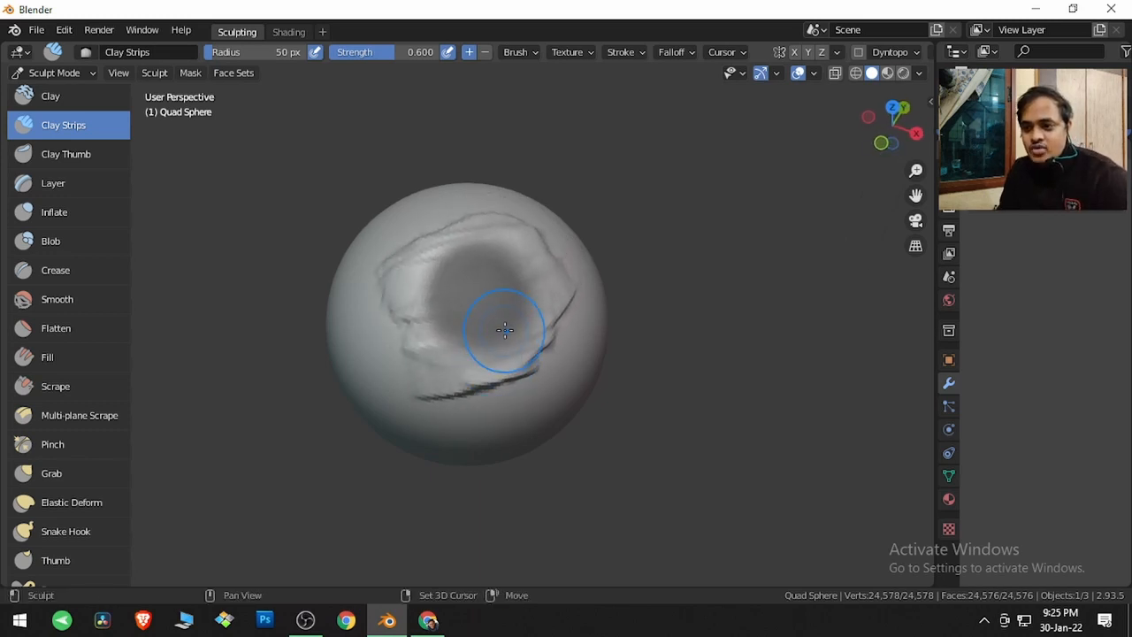
shift+drag(498, 356, 538, 325)
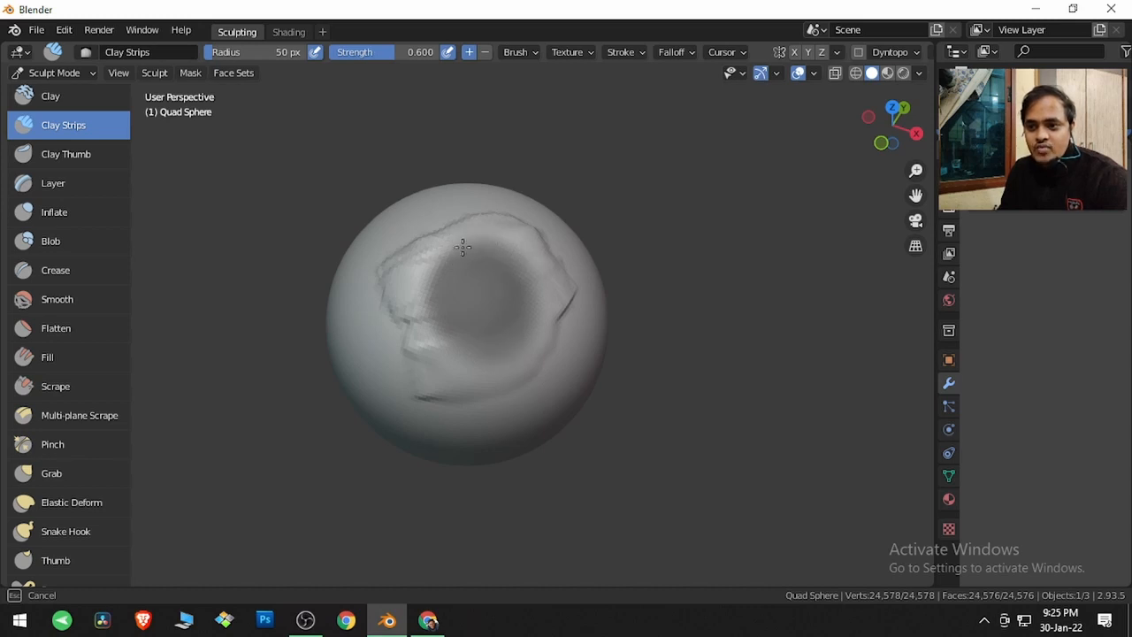
mouse_move(423, 333)
shift+mouse_down()
mouse_move(427, 303)
mouse_move(432, 321)
shift+mouse_up()
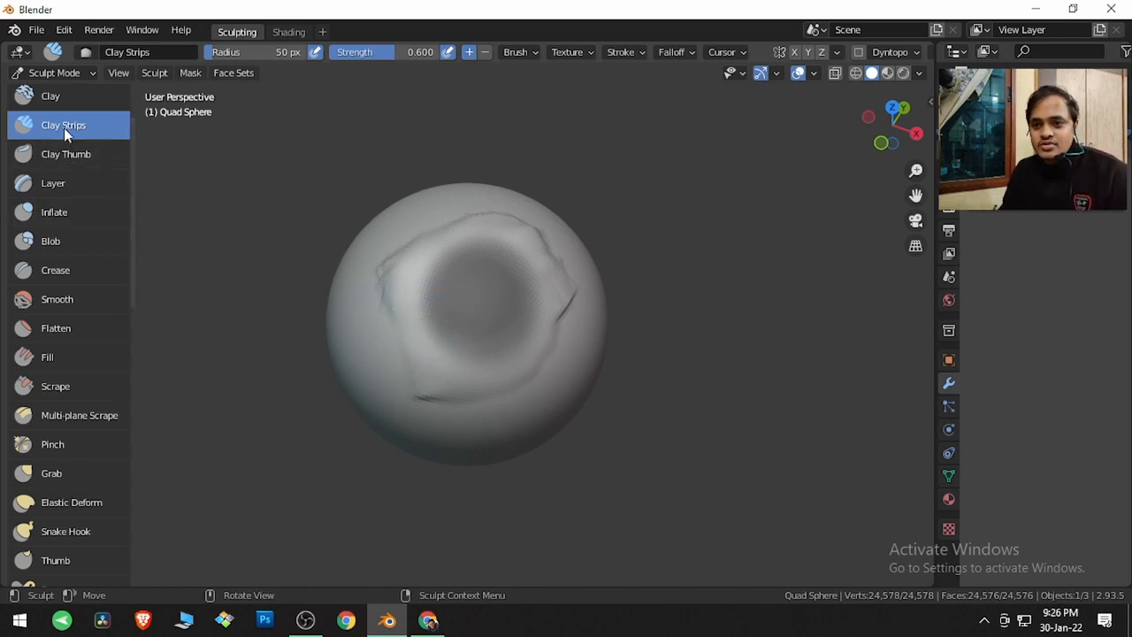
drag(434, 290, 498, 242)
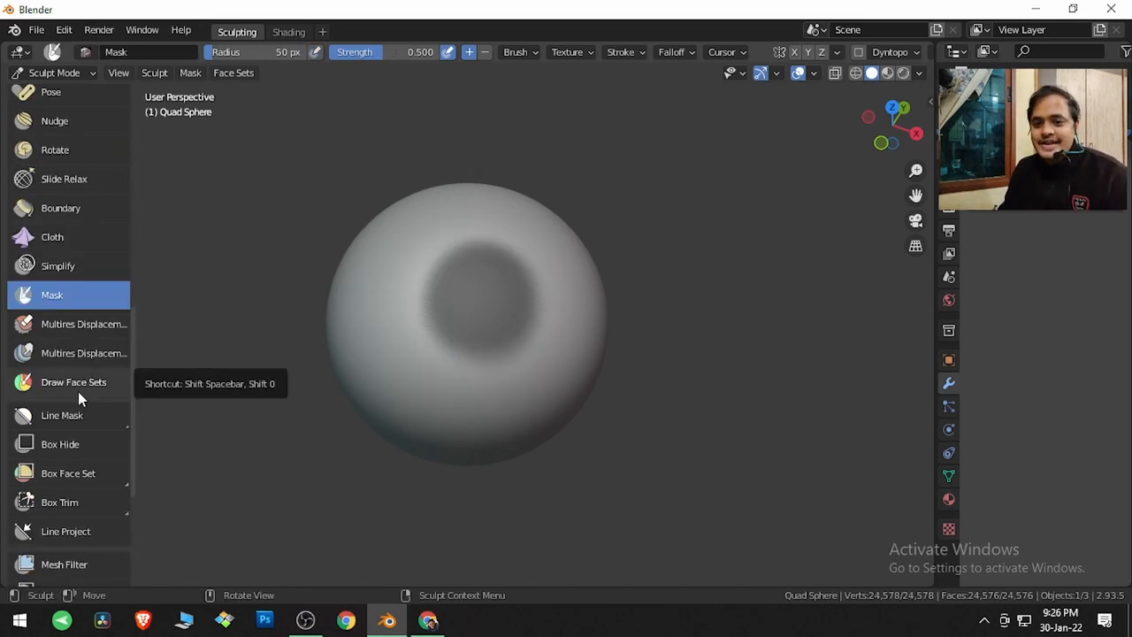
Switch to the Box Mask tool and drag a rectangular mask over the centre of the sphere
click(79, 416)
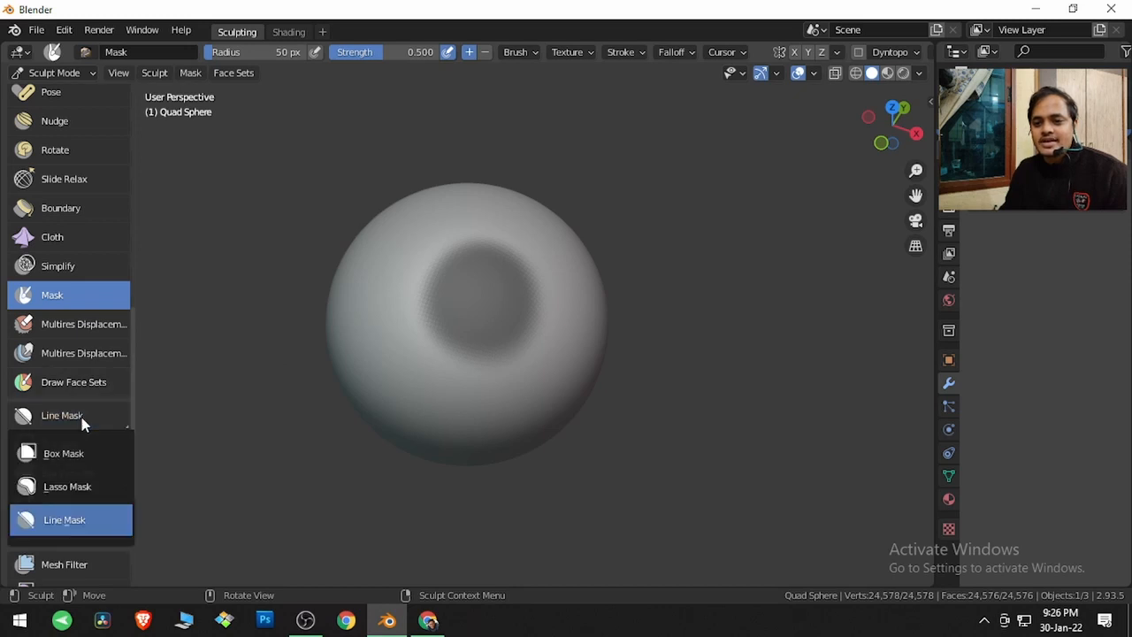
click(79, 453)
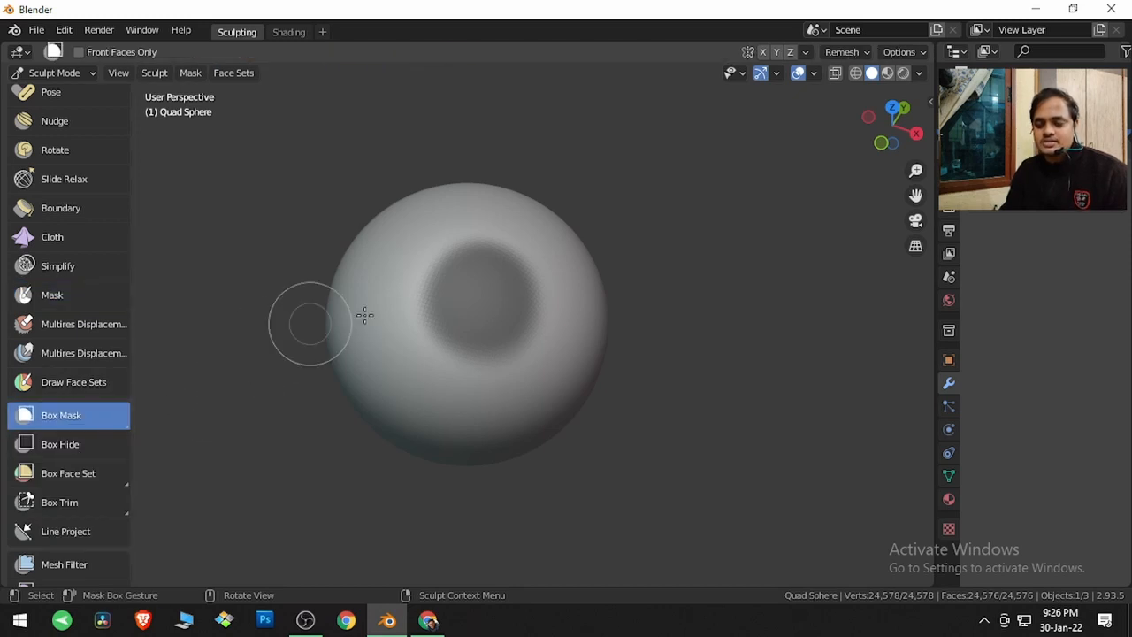
ctrl+click(449, 309)
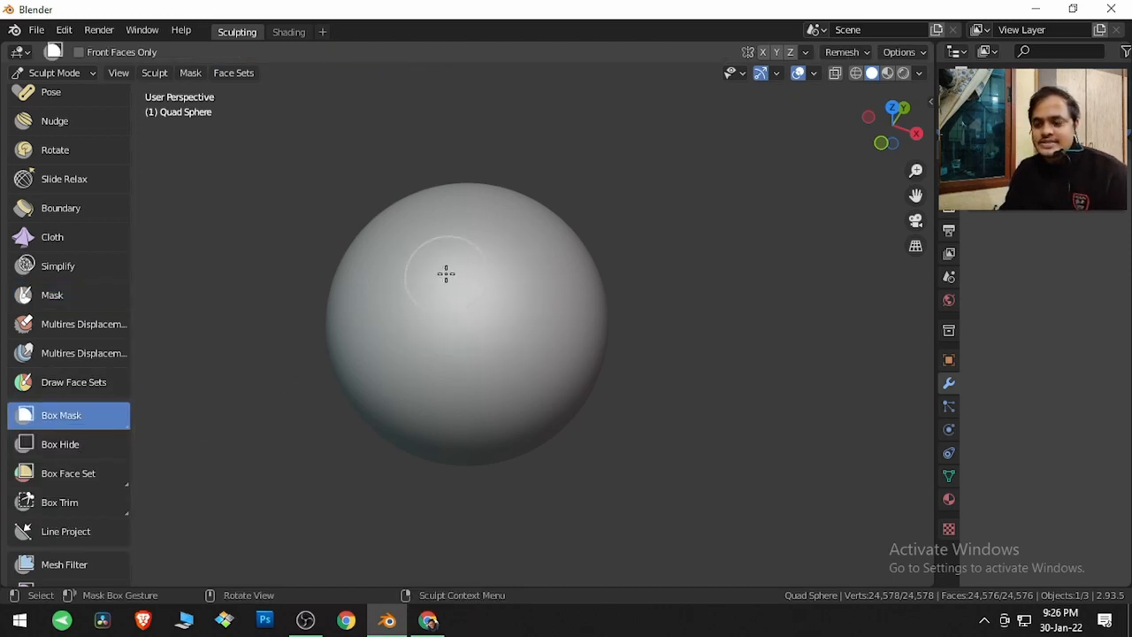
drag(430, 273, 534, 360)
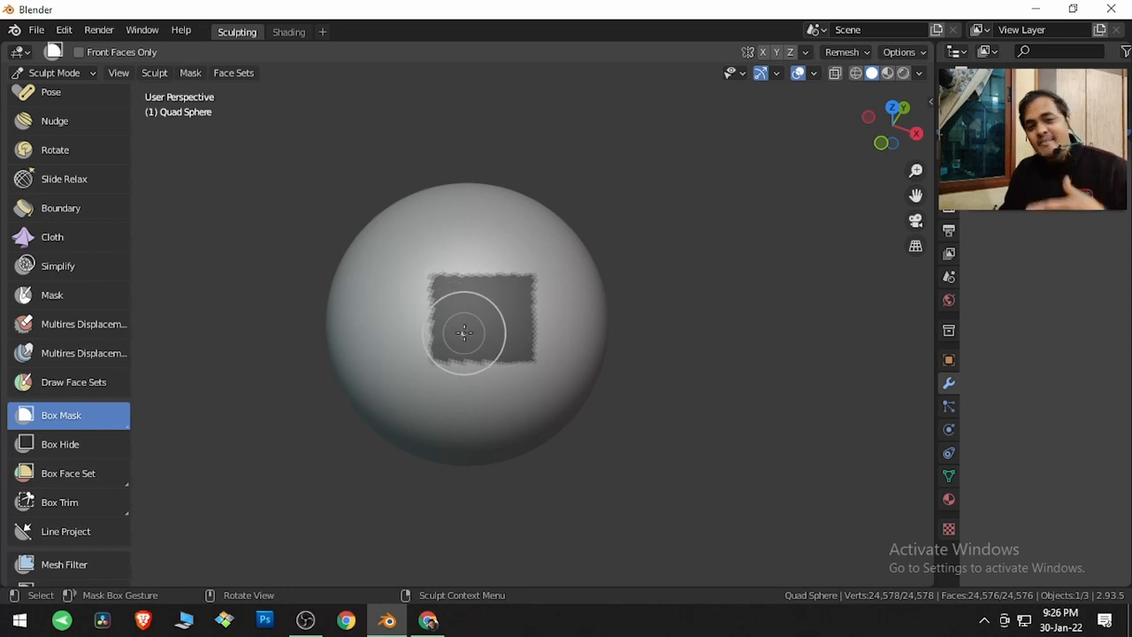
Clear the box mask from the whole sphere
middle_drag(576, 318, 215, 148)
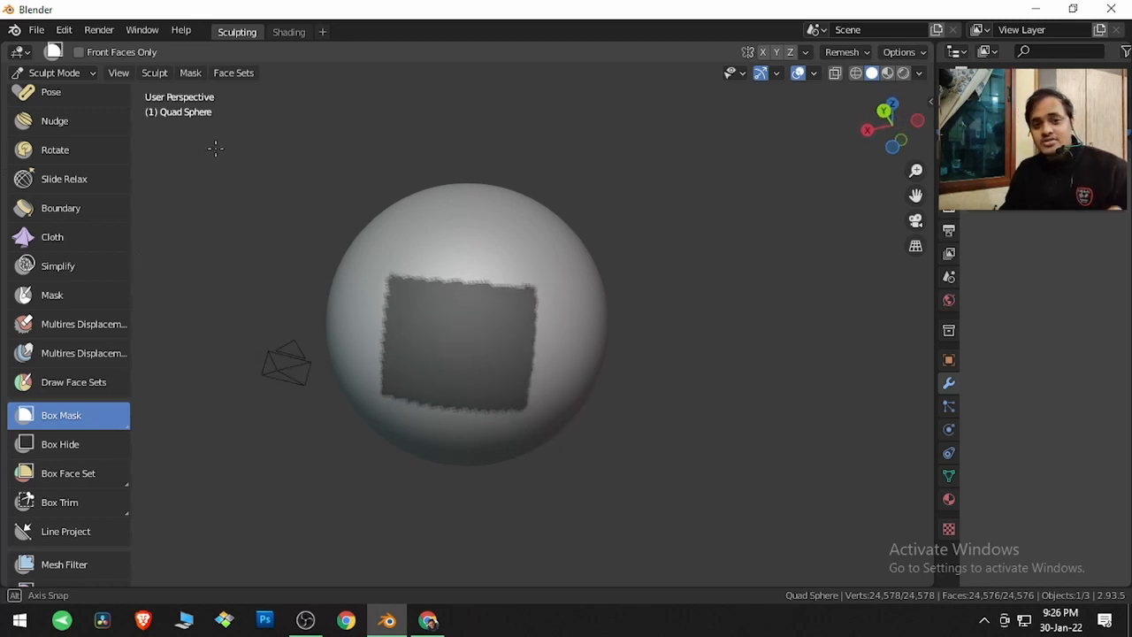
middle_drag(215, 148, 576, 341)
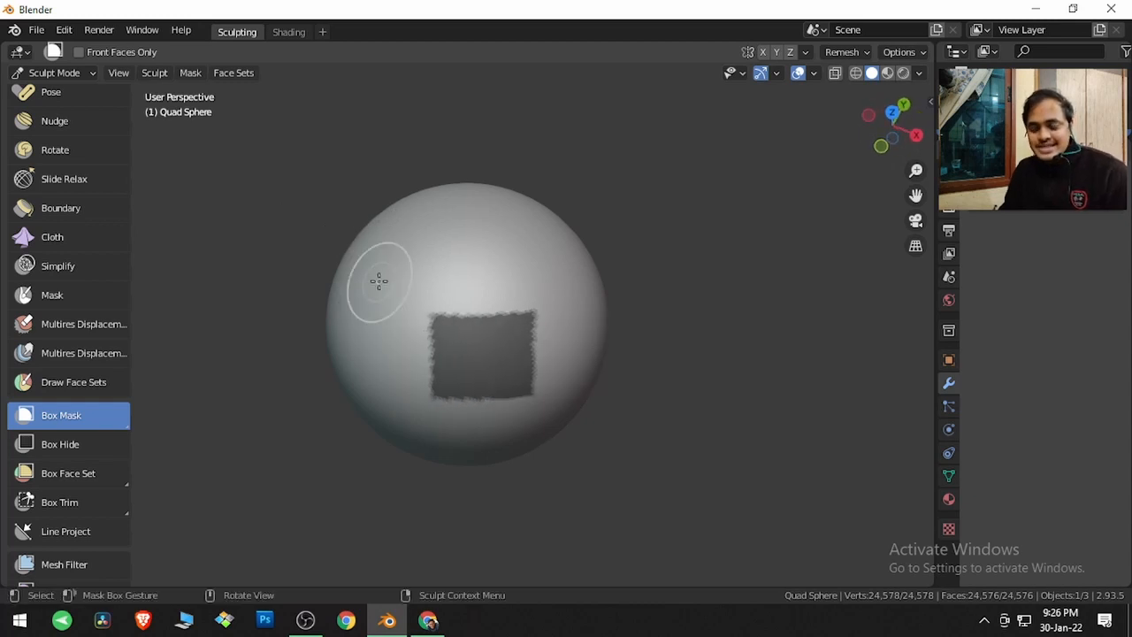
key(alt+m)
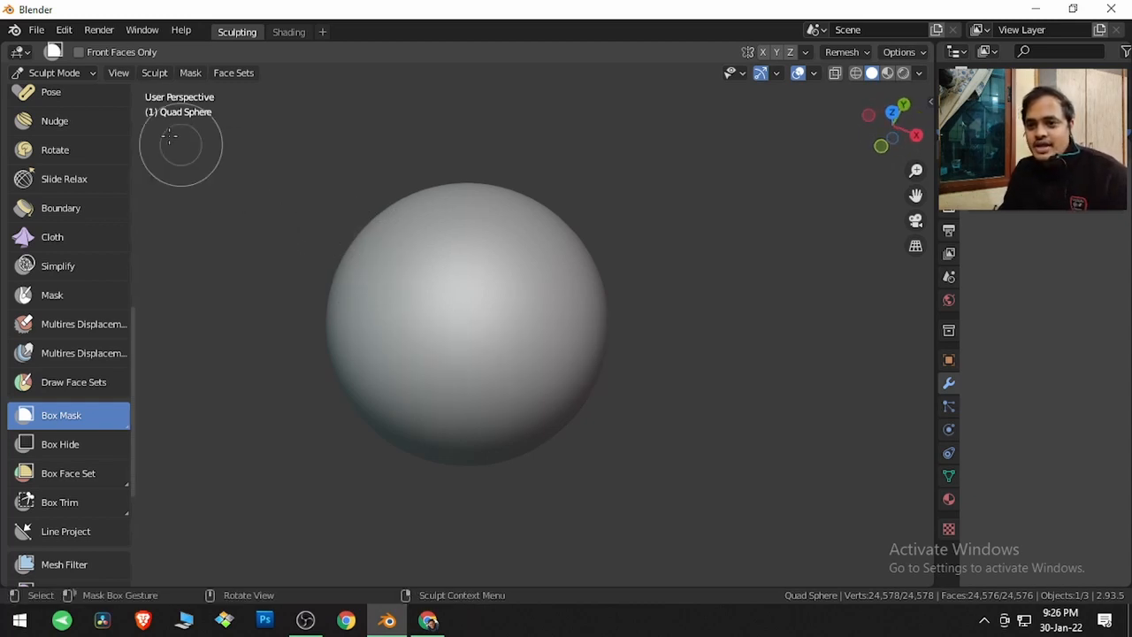
Enable Front Faces Only for Box Mask, review the tool options in the sidebar, and hide the sidebar again
click(100, 53)
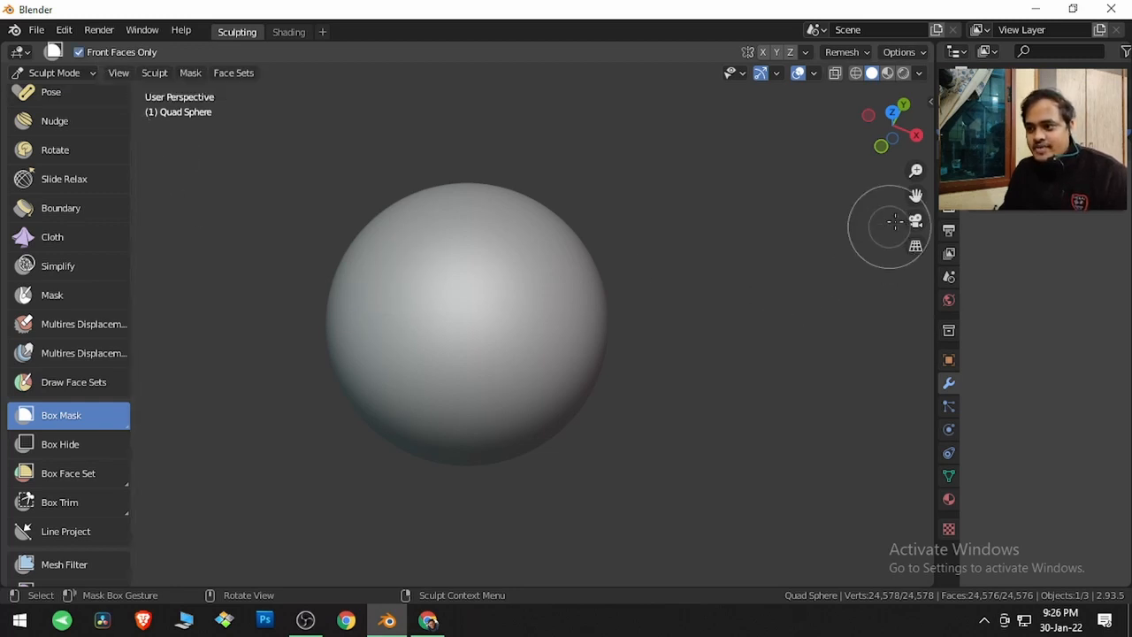
click(949, 209)
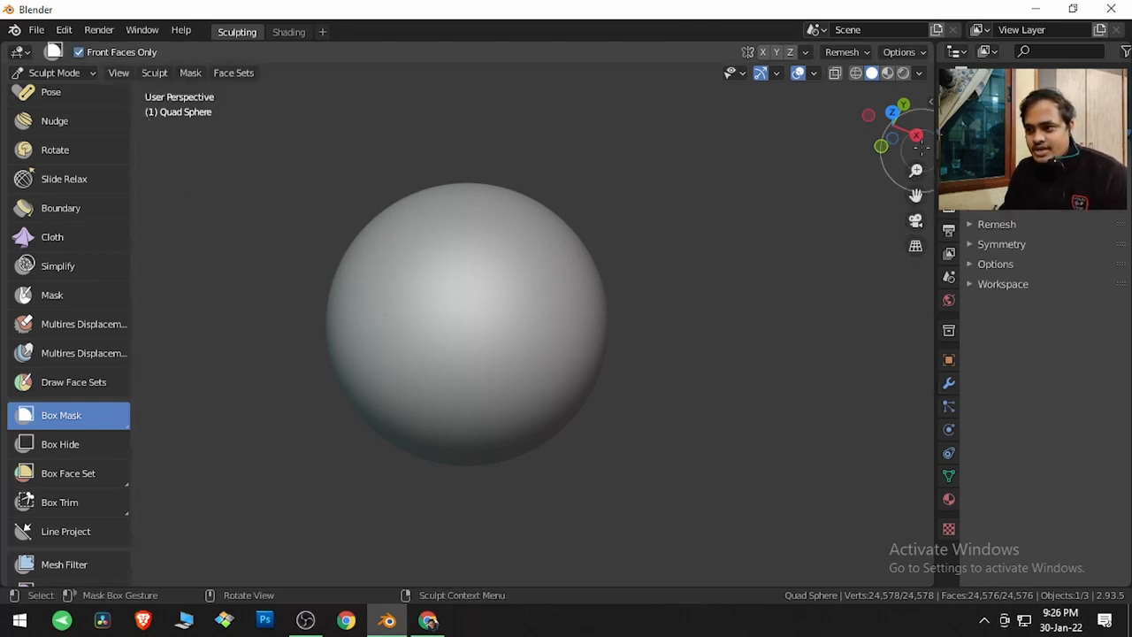
click(931, 99)
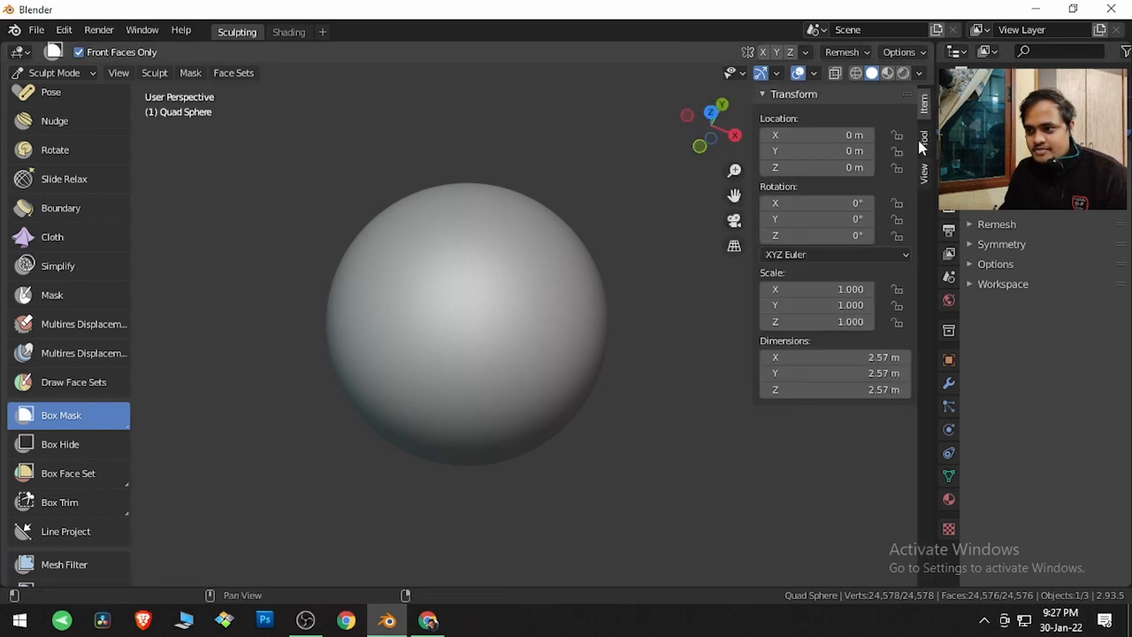
click(924, 174)
click(922, 138)
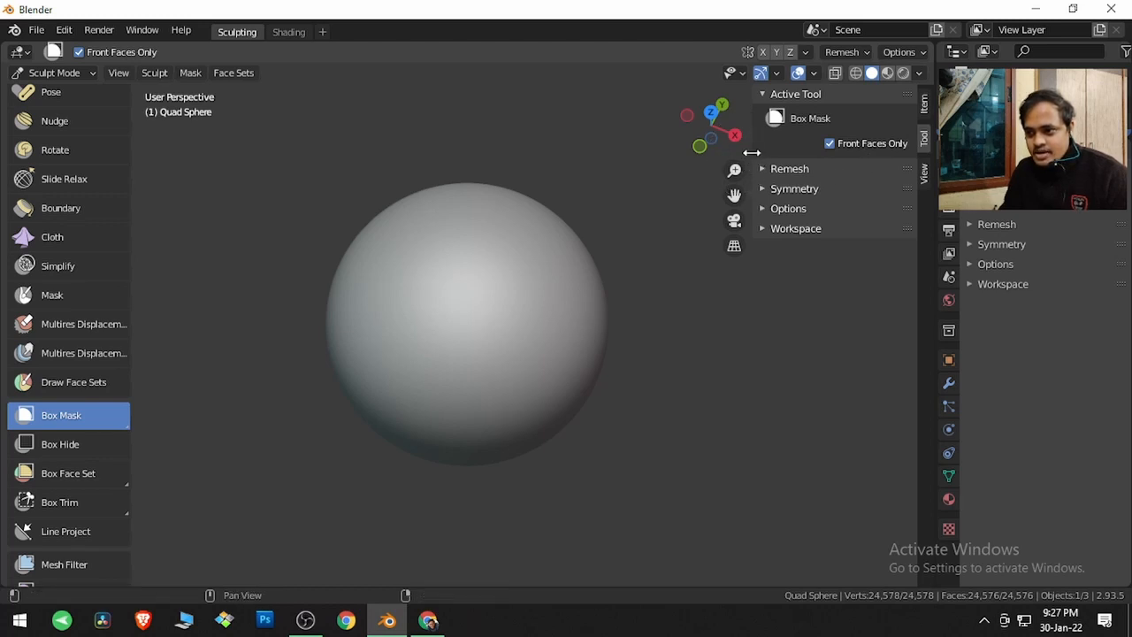
drag(751, 152, 884, 152)
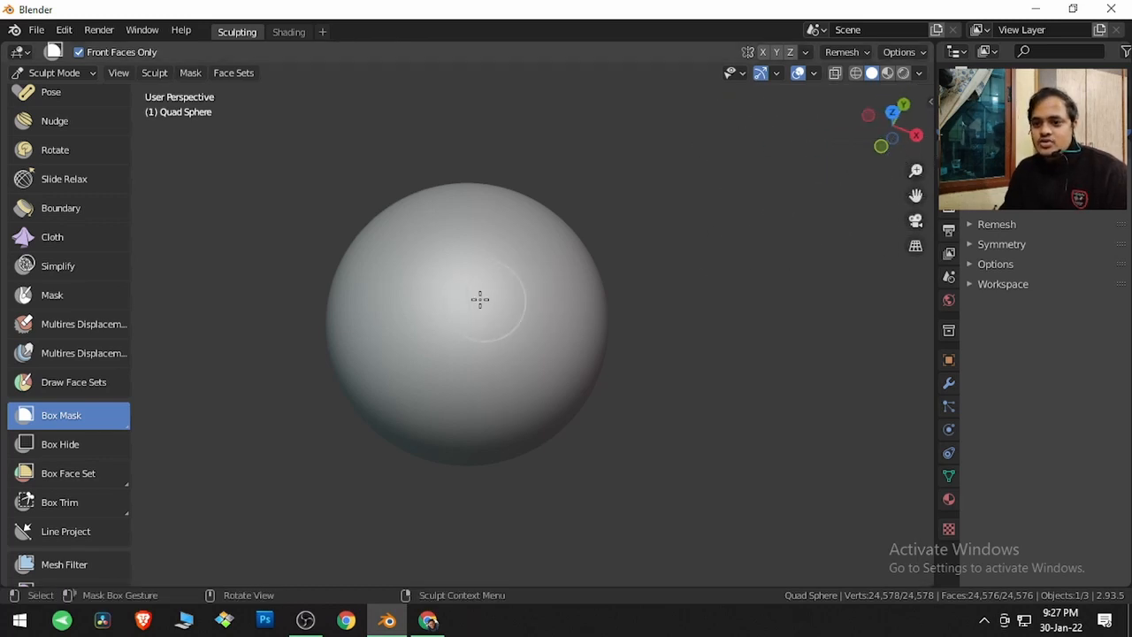
Drag a box mask across the front of the sphere with Front Faces Only on, then clear the mask
drag(416, 267, 560, 400)
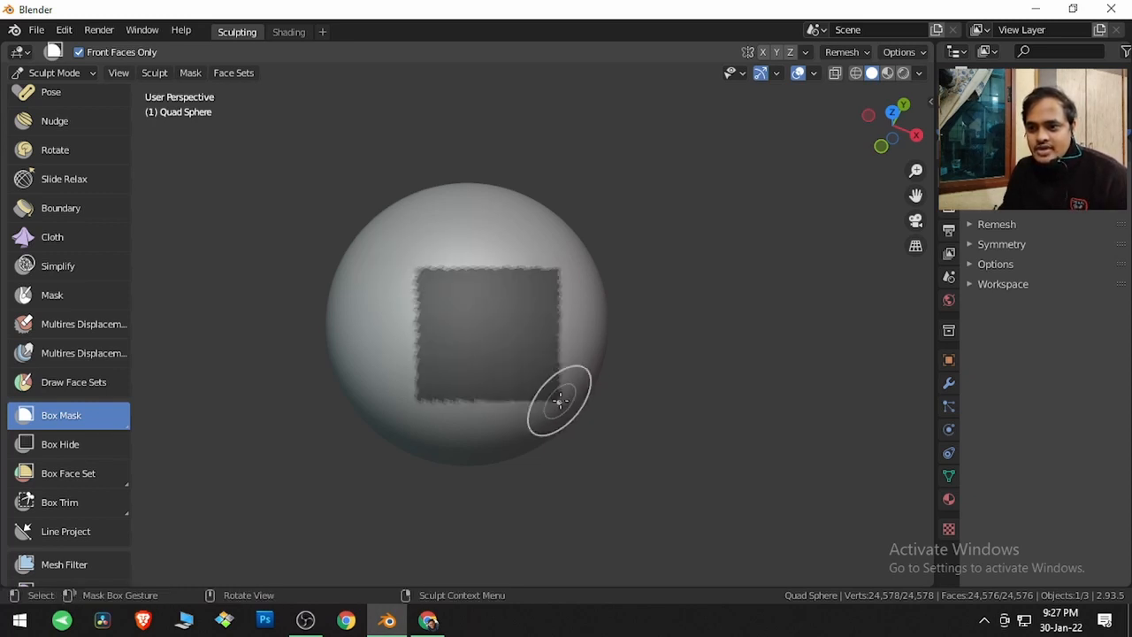
mouse_move(531, 384)
middle_down()
mouse_move(348, 341)
mouse_move(291, 257)
mouse_move(241, 218)
mouse_move(253, 245)
mouse_move(354, 292)
mouse_move(577, 371)
middle_up()
key(alt+m)
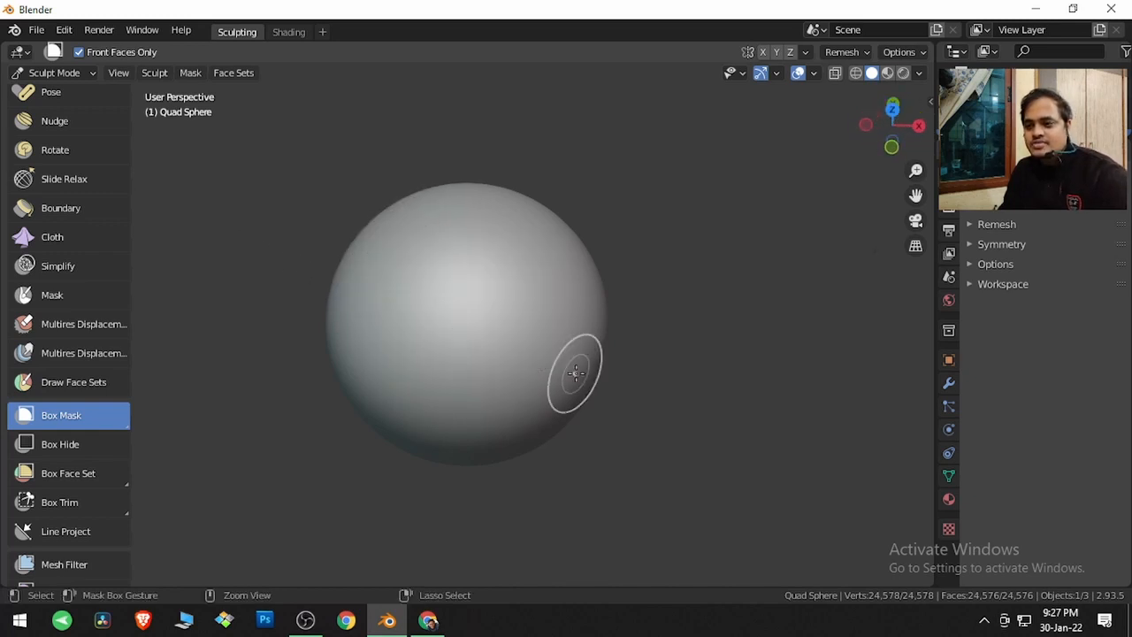
Switch to the Lasso Mask tool, draw a freeform mask on the sphere's front, then clear it
click(112, 430)
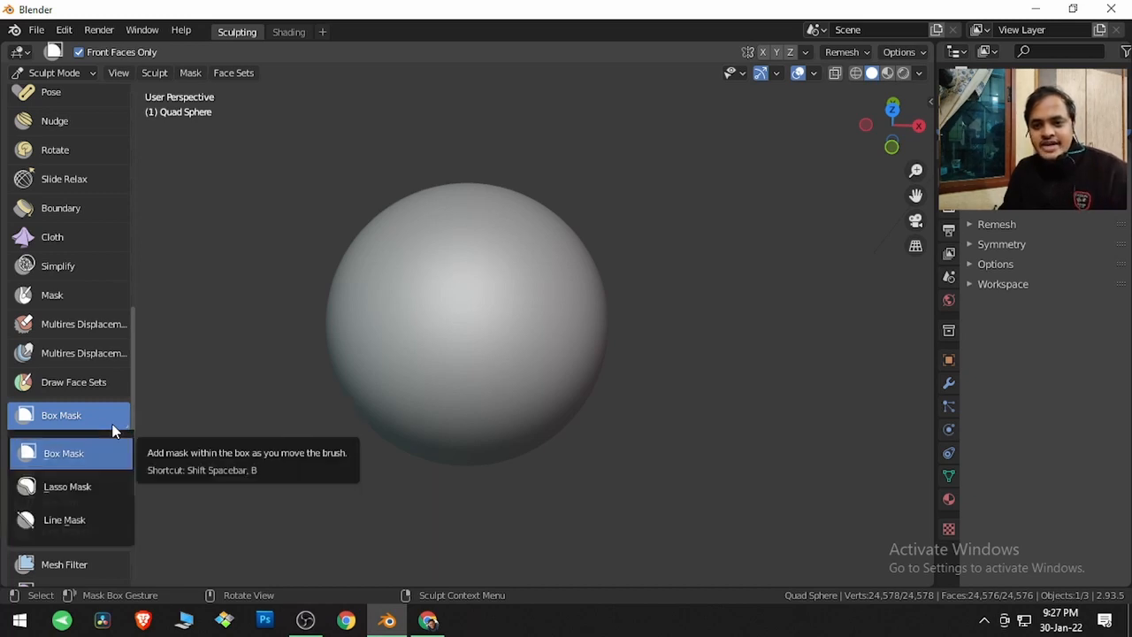
click(98, 480)
mouse_move(424, 329)
mouse_down()
mouse_move(442, 278)
mouse_move(536, 304)
mouse_move(500, 371)
mouse_move(424, 357)
mouse_move(374, 381)
mouse_move(409, 283)
mouse_move(422, 313)
mouse_up()
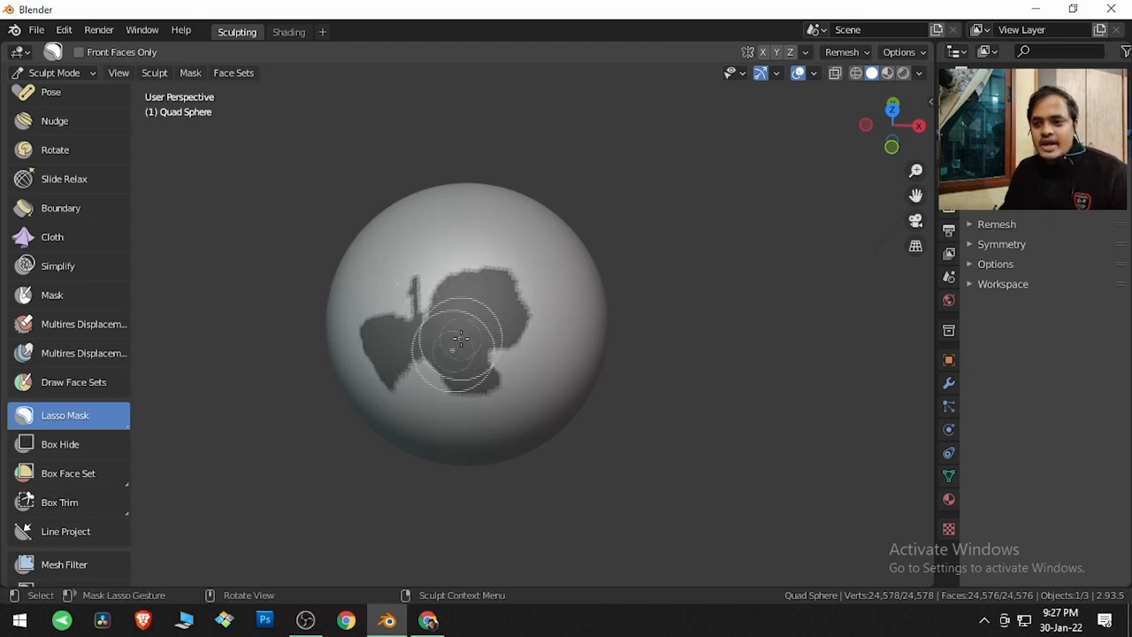
mouse_move(433, 326)
middle_down()
mouse_move(435, 346)
mouse_move(676, 273)
mouse_move(738, 240)
mouse_move(751, 103)
mouse_move(677, 144)
mouse_move(586, 239)
mouse_move(477, 314)
middle_up()
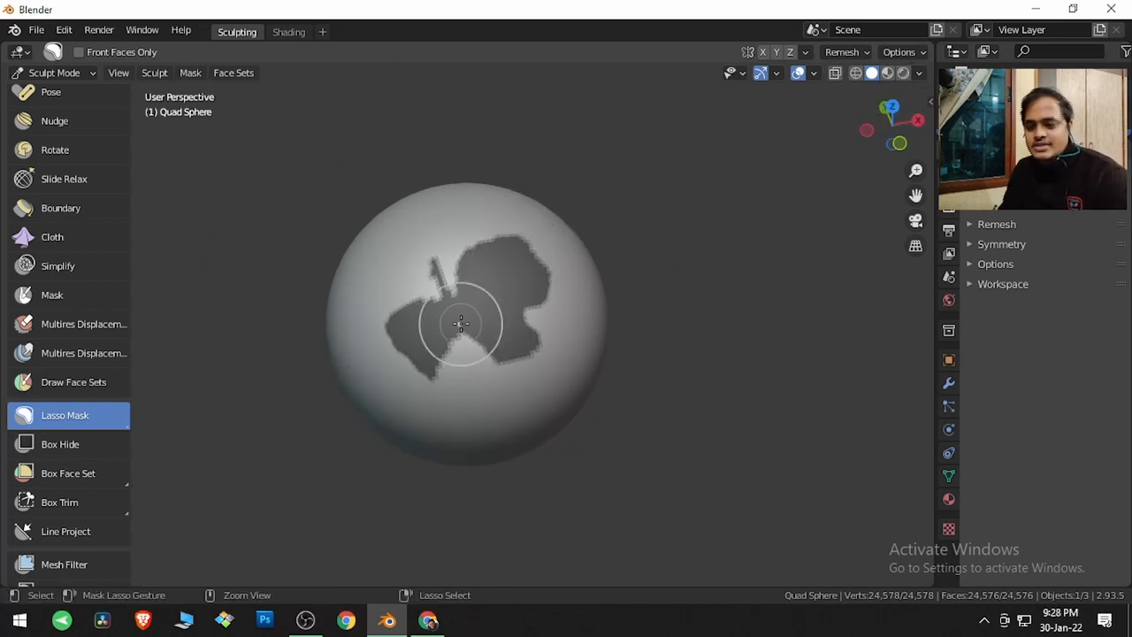
key(alt+m)
Draw another lasso mask shape on the sphere and clear the mask again
mouse_move(442, 285)
mouse_down()
mouse_move(454, 245)
mouse_move(530, 277)
mouse_move(515, 332)
mouse_move(483, 378)
mouse_move(404, 353)
mouse_move(425, 285)
mouse_move(438, 281)
mouse_up()
middle_drag(474, 360, 497, 343)
key(alt+m)
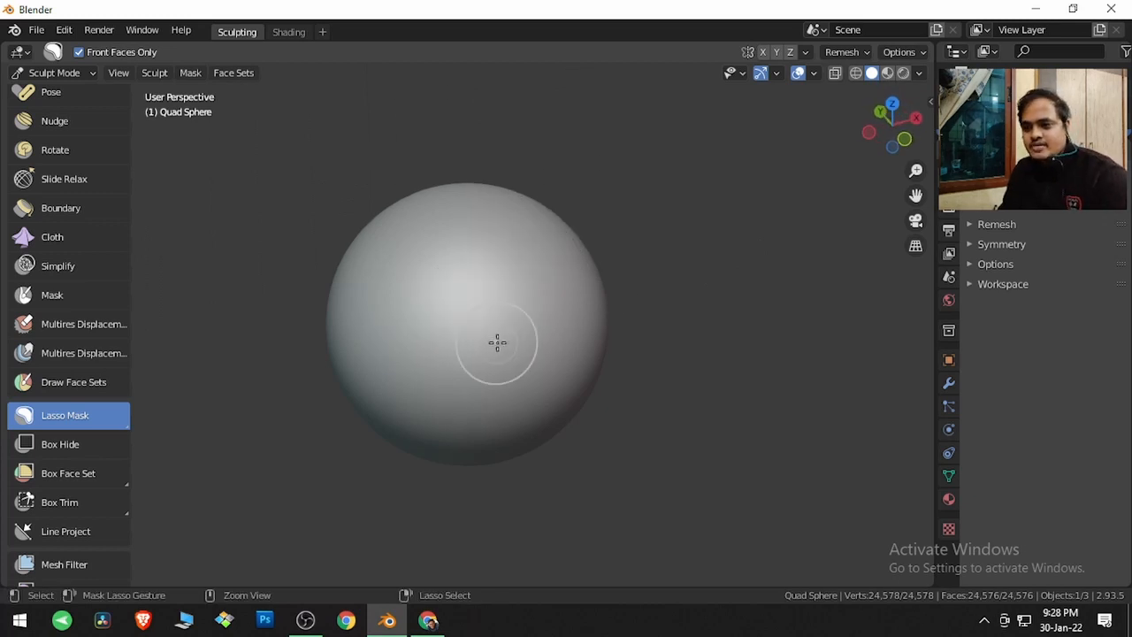
Switch to the Line Mask tool, mask the sphere's left half with a vertical line, then clear it
click(84, 411)
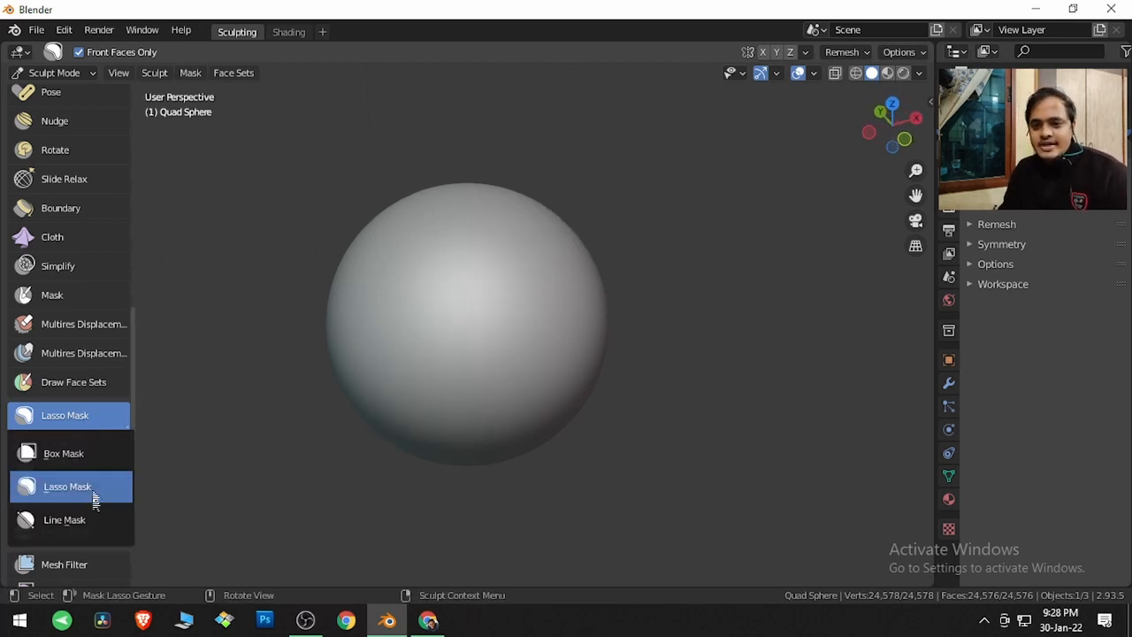
click(92, 523)
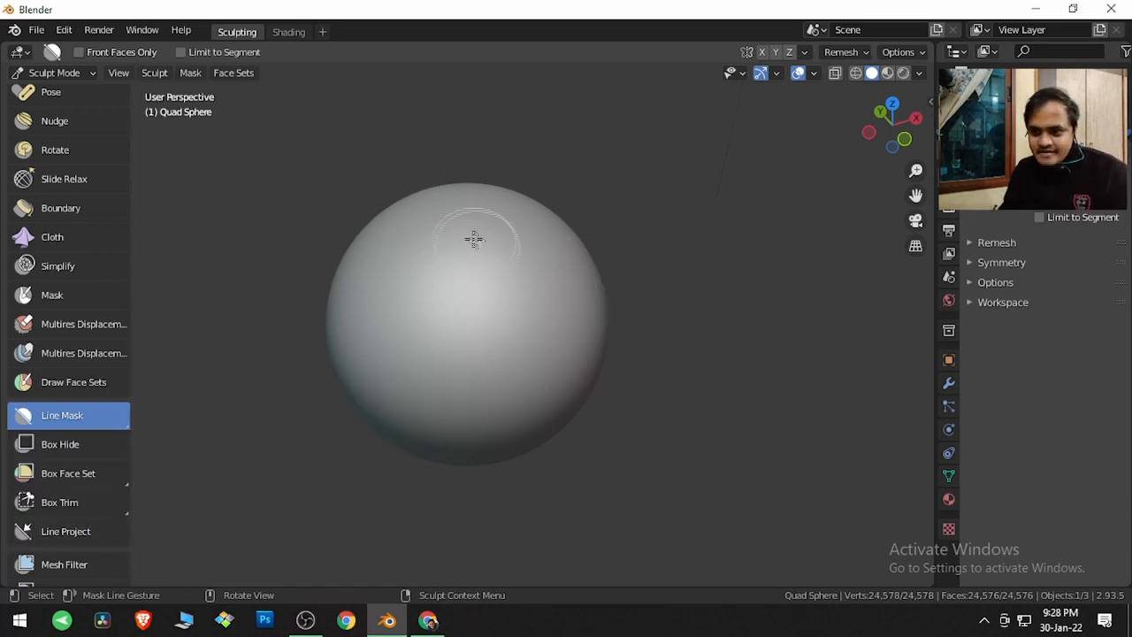
mouse_move(458, 231)
mouse_down()
mouse_move(475, 358)
mouse_move(461, 371)
mouse_up()
mouse_move(440, 290)
middle_down()
mouse_move(748, 240)
mouse_move(592, 281)
mouse_move(451, 291)
middle_up()
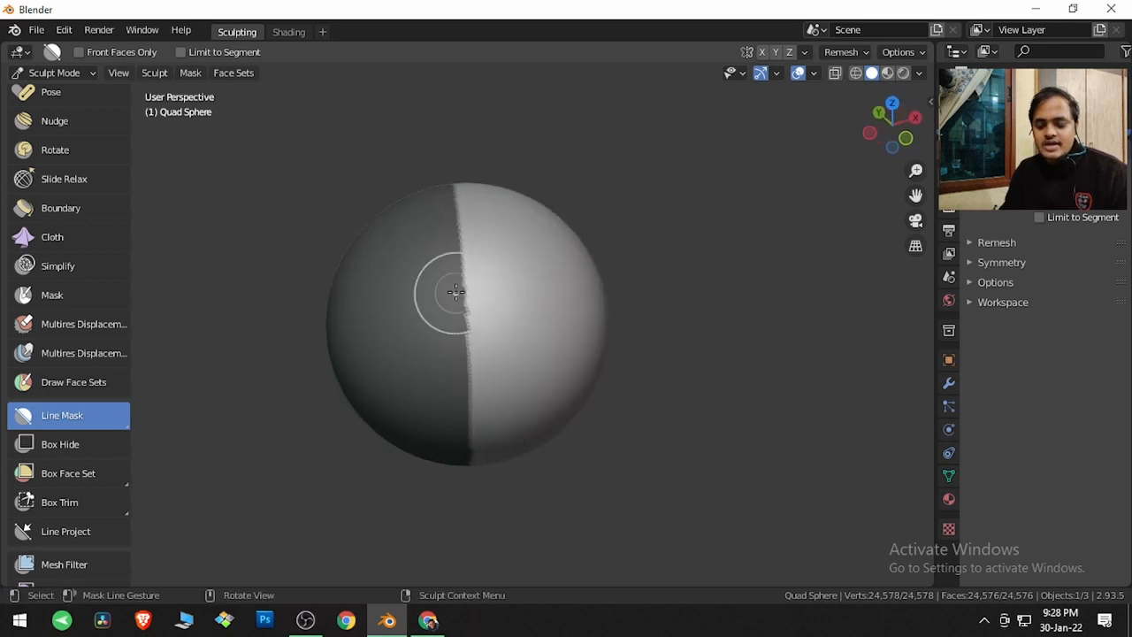
key(alt+m)
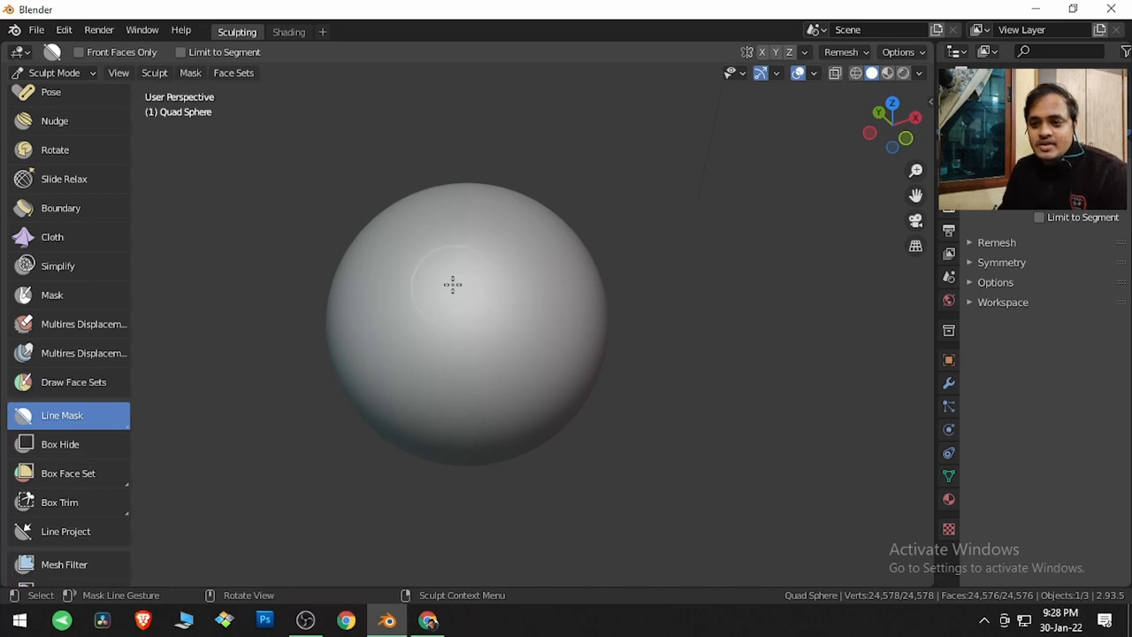
Draw a slanted line mask across the sphere covering its left side, then clear the mask
drag(426, 258, 442, 374)
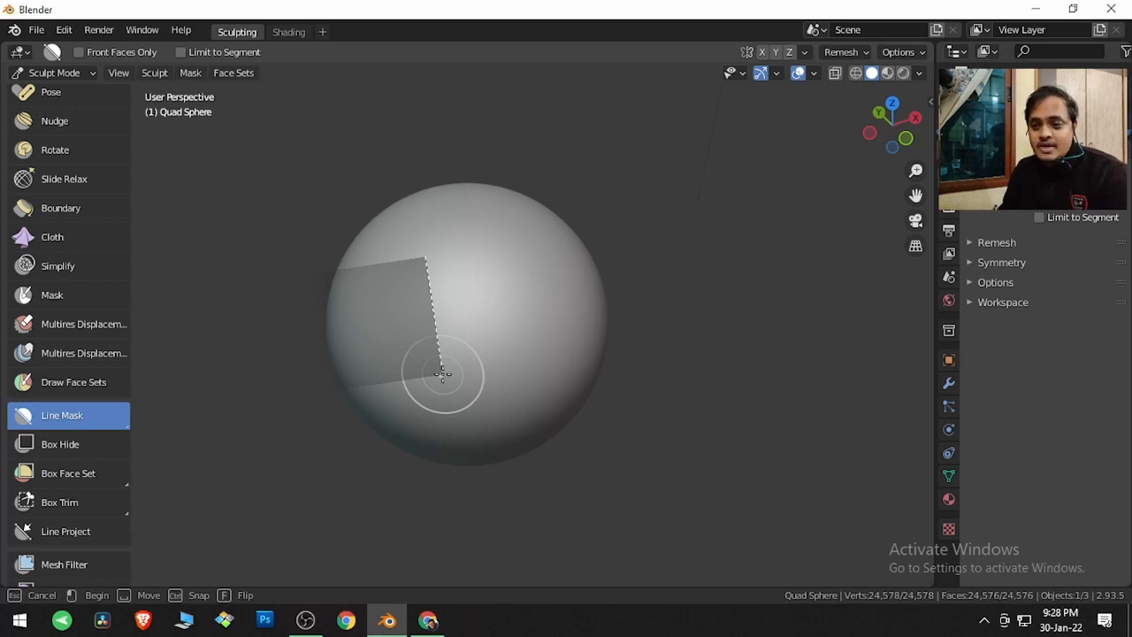
mouse_move(442, 374)
mouse_down()
mouse_move(557, 348)
mouse_move(505, 353)
mouse_move(461, 362)
mouse_move(584, 353)
mouse_move(511, 364)
mouse_up()
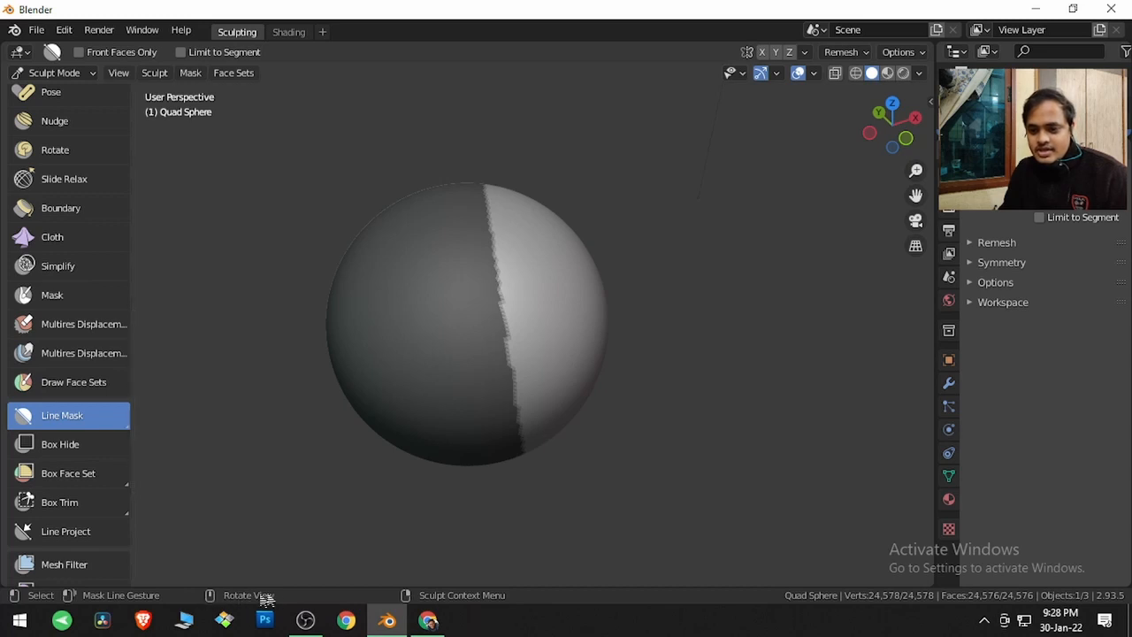
key(alt+m)
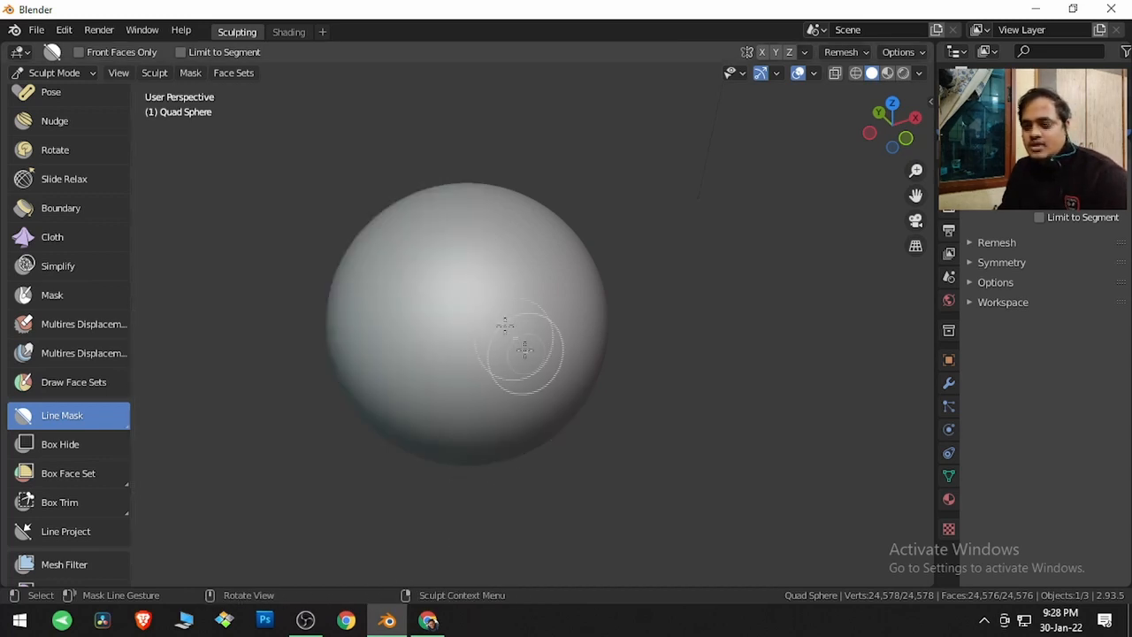
Draw a vertical line mask while flipping the masked side, then clear the mask
mouse_move(482, 259)
mouse_down()
mouse_move(480, 380)
mouse_move(397, 409)
mouse_move(158, 555)
mouse_move(224, 558)
mouse_move(243, 574)
mouse_move(487, 397)
mouse_move(504, 369)
mouse_move(457, 374)
mouse_move(393, 287)
mouse_move(430, 224)
mouse_move(480, 195)
mouse_move(531, 207)
mouse_move(579, 278)
mouse_move(550, 332)
mouse_move(483, 382)
mouse_up()
key(f)
key(f)
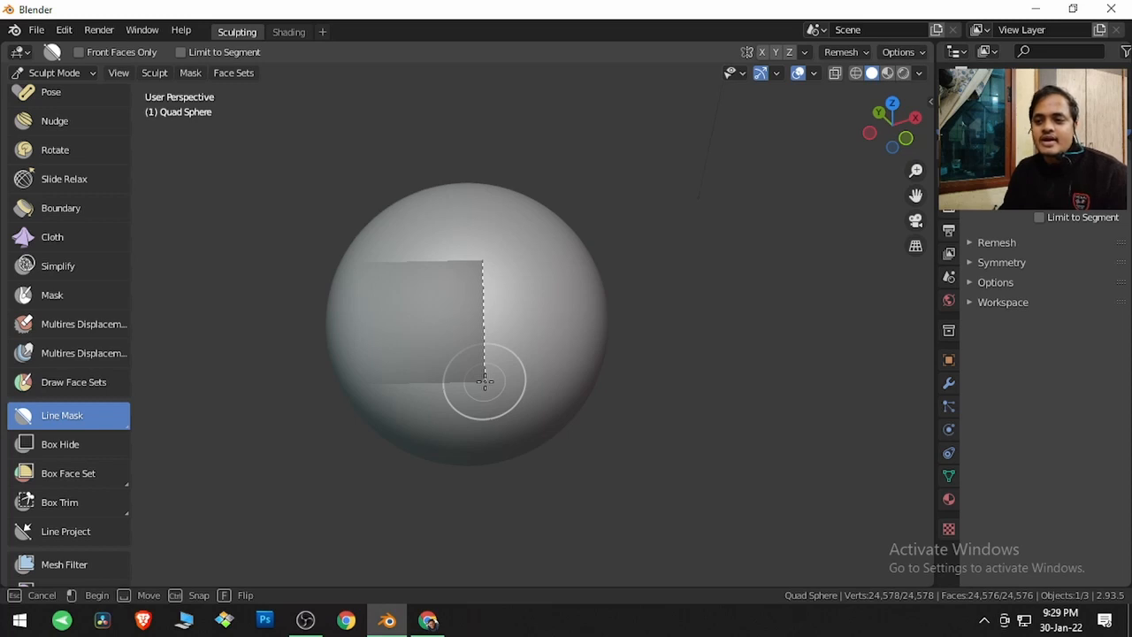
key(f)
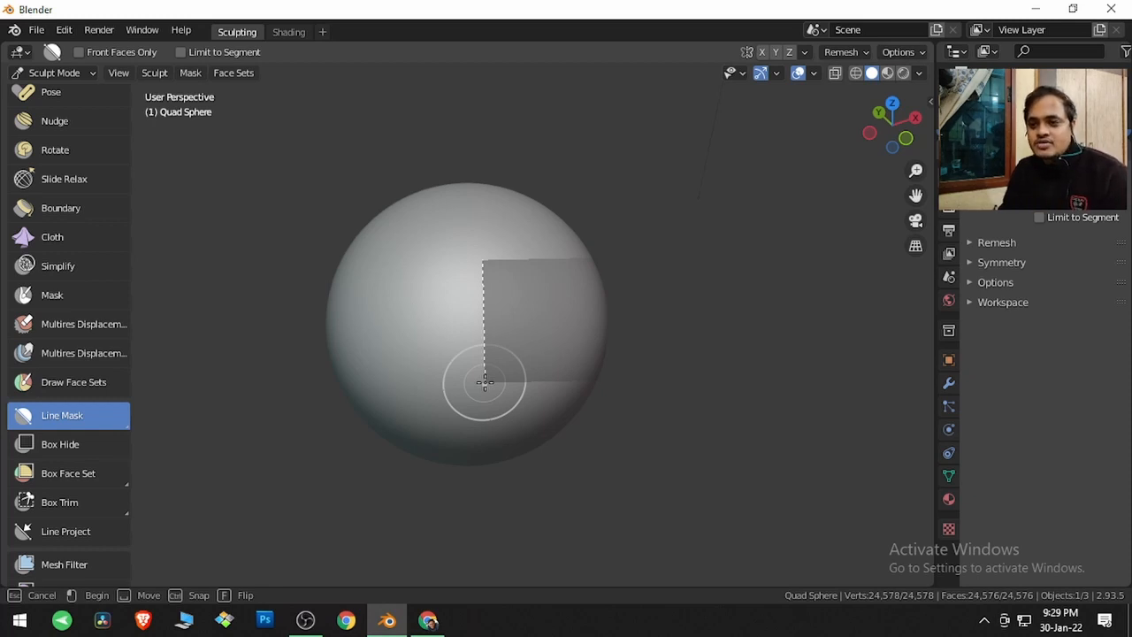
drag(484, 382, 484, 382)
middle_drag(483, 382, 490, 354)
key(alt+m)
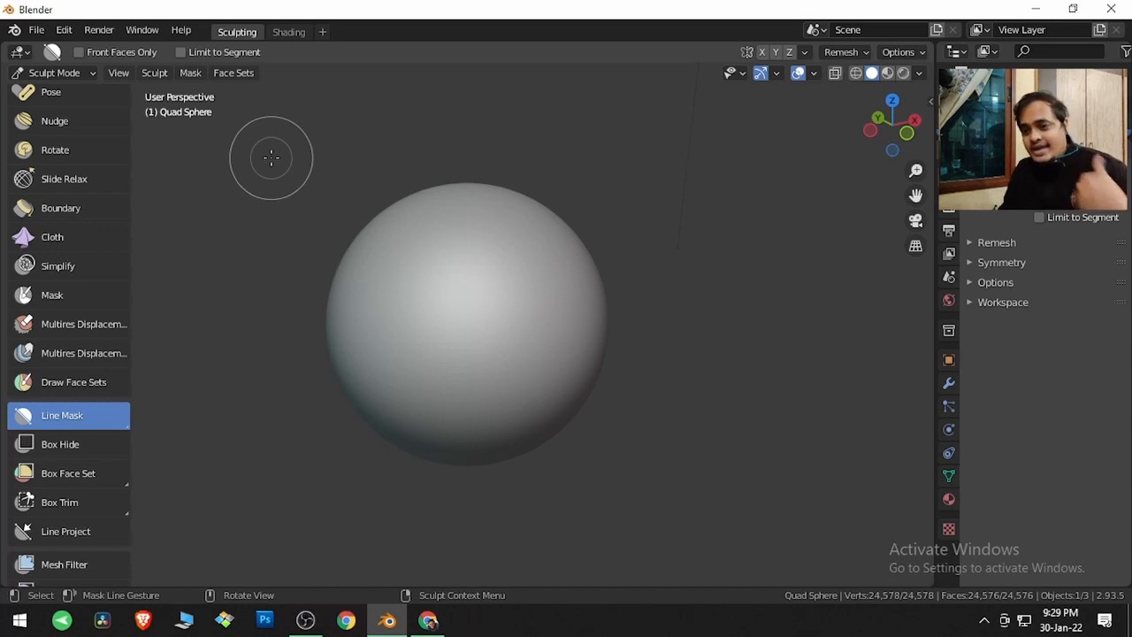
Enable Front Faces Only for Line Mask, mask the sphere's left half with a vertical line, then clear it
click(121, 52)
drag(468, 284, 473, 367)
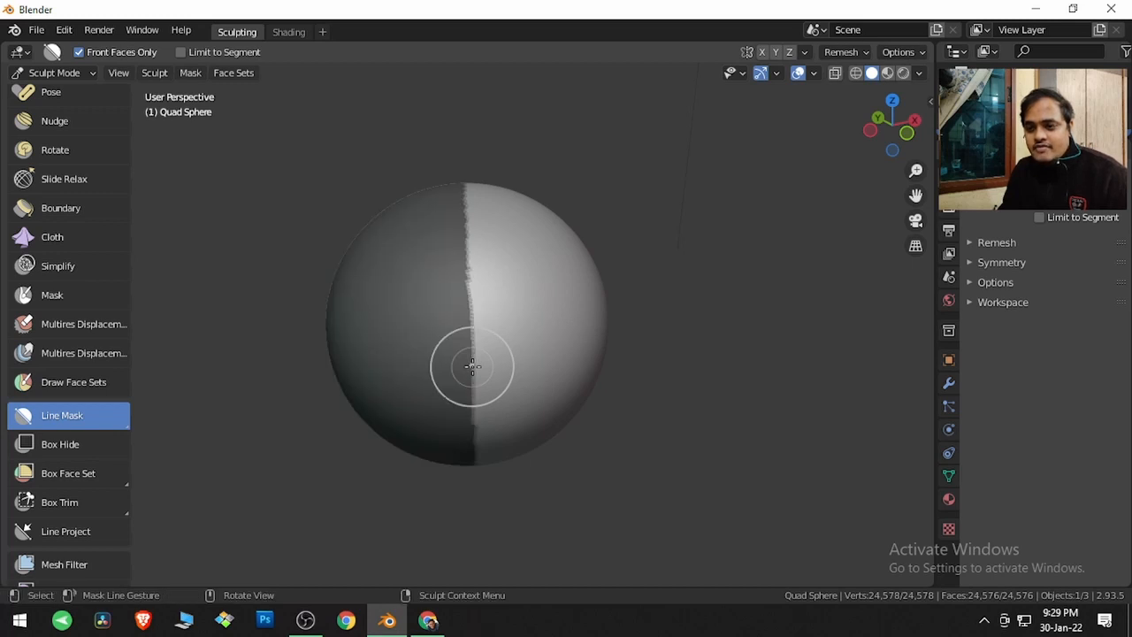
mouse_move(447, 392)
middle_down()
mouse_move(784, 373)
mouse_move(631, 400)
mouse_move(452, 402)
middle_up()
key(alt+m)
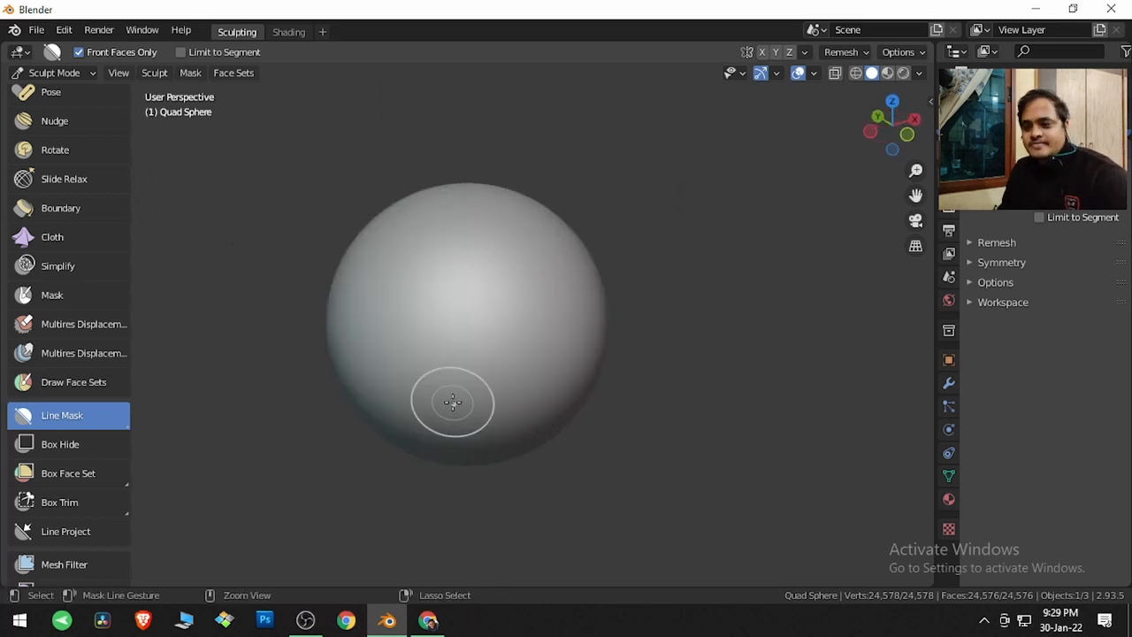
Enable Limit to Segment and draw a short vertical line mask on the sphere's left side
click(141, 55)
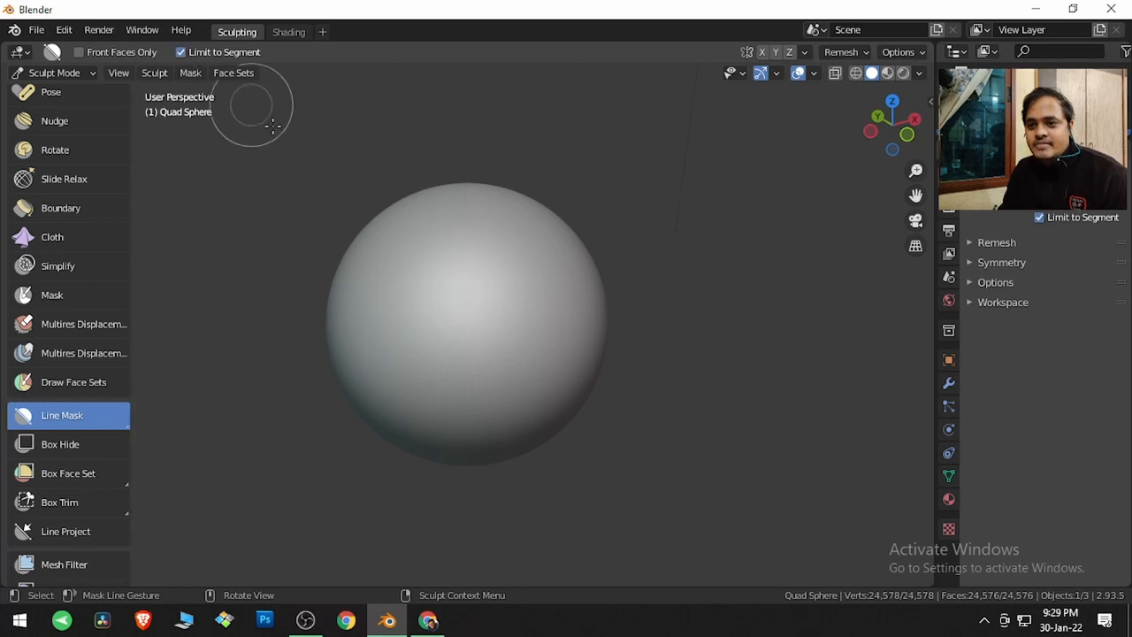
drag(452, 298, 457, 392)
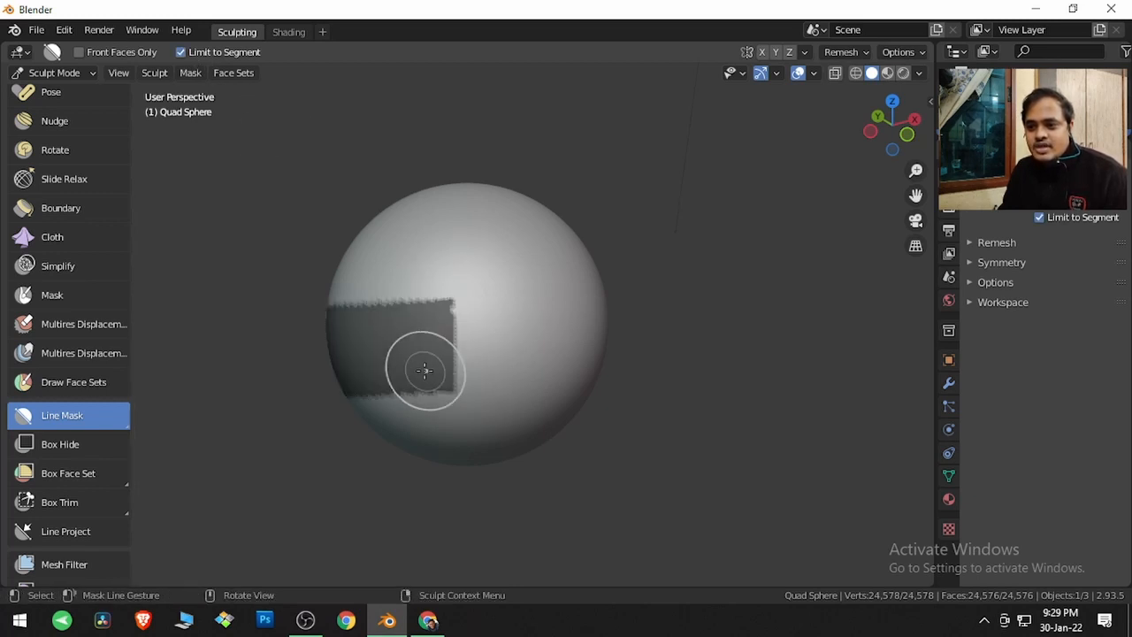
mouse_move(362, 354)
middle_down()
mouse_move(709, 272)
mouse_move(690, 293)
mouse_move(432, 378)
mouse_move(371, 345)
middle_up()
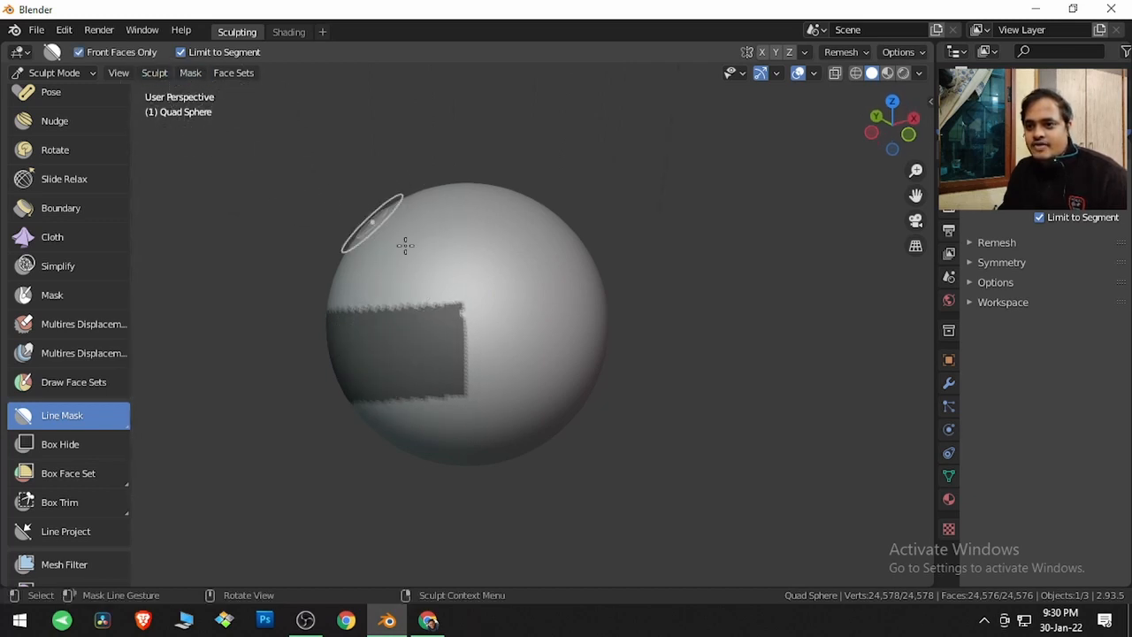
Draw a second limited line segment on the sphere's right side, flipping which side gets masked
drag(548, 301, 550, 353)
key(f)
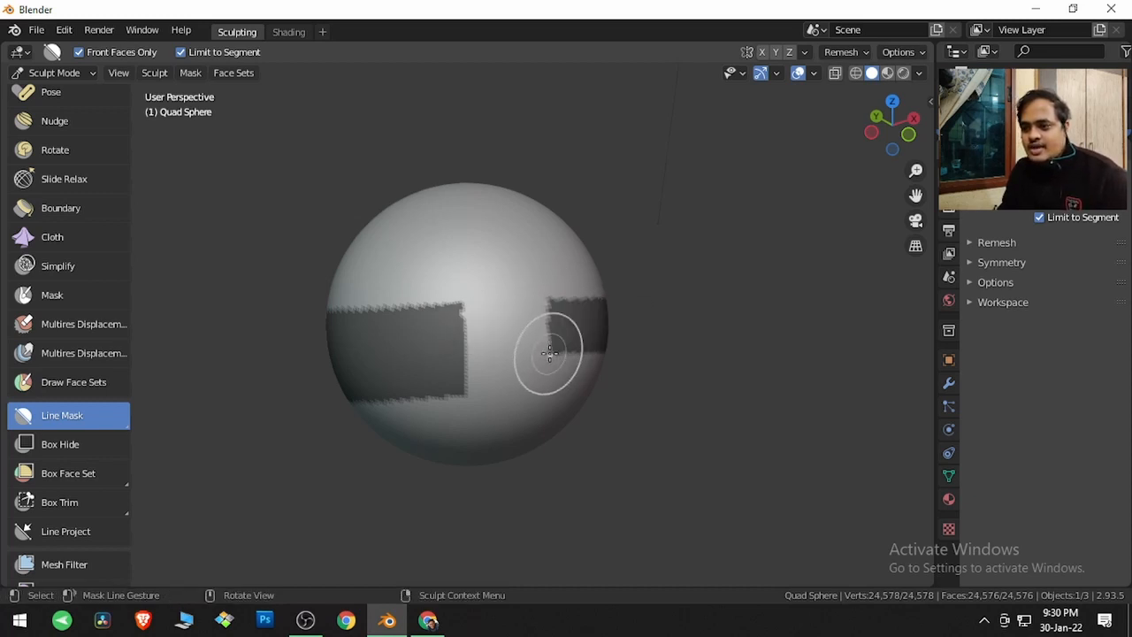
mouse_move(571, 354)
middle_down()
mouse_move(411, 301)
mouse_move(439, 321)
mouse_move(574, 347)
middle_up()
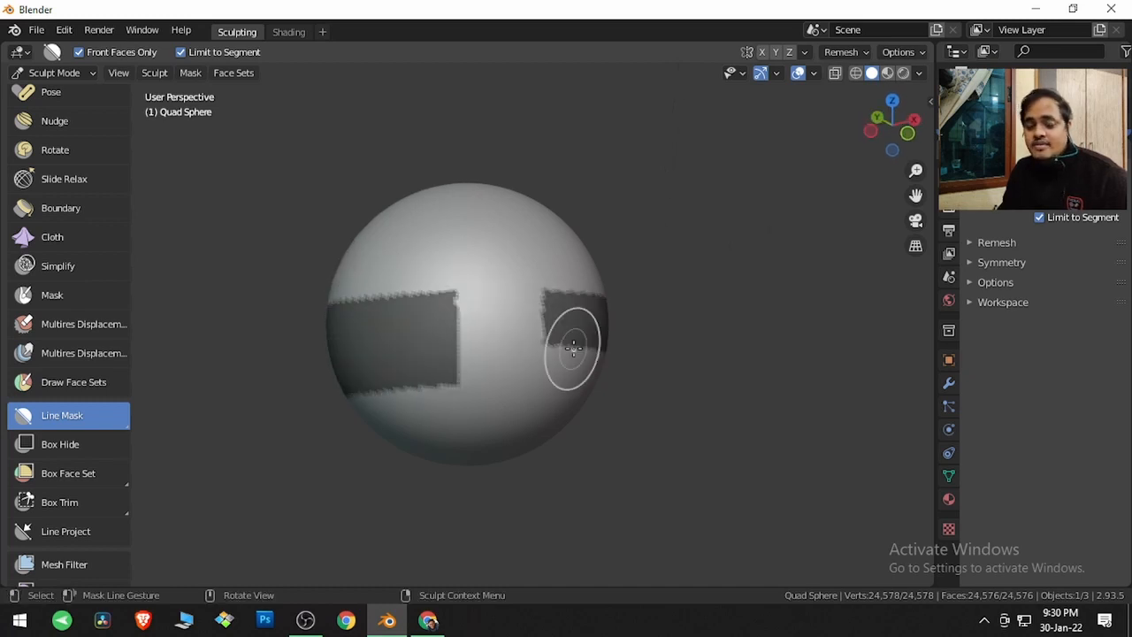
Undo both limited line masks, then redo the left-side one
key(ctrl+z)
key(ctrl+z)
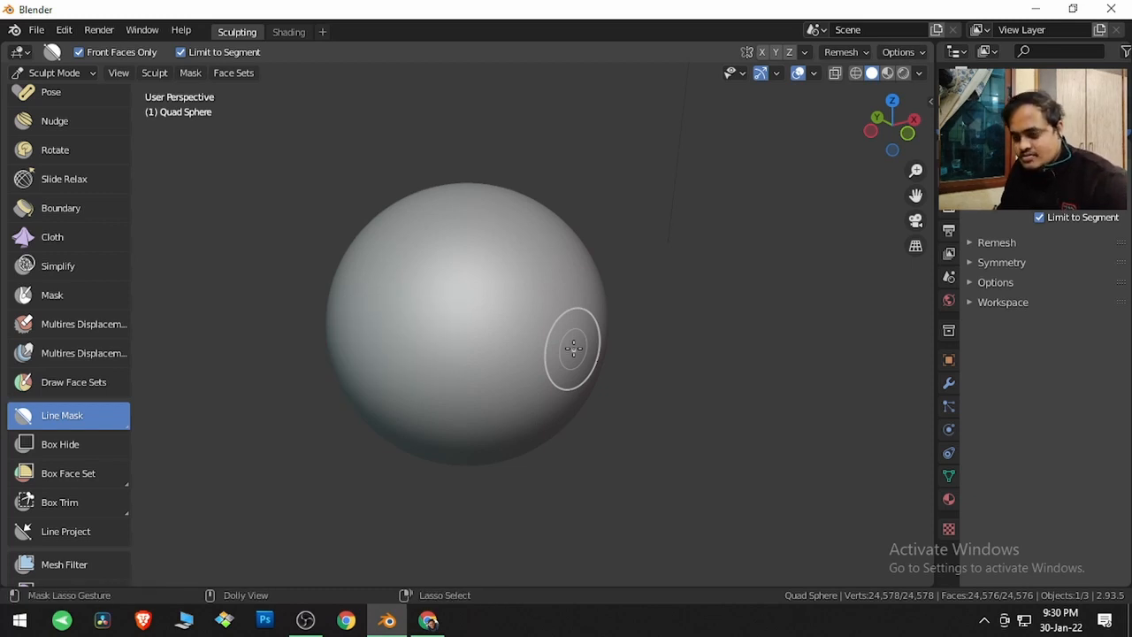
key(ctrl+shift+z)
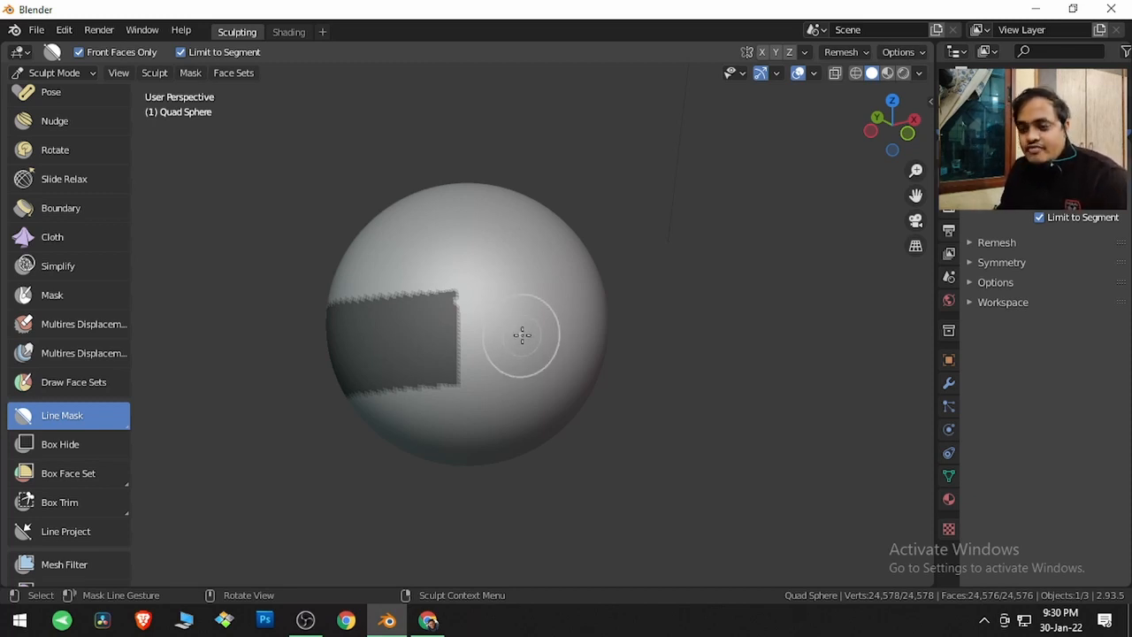
Apply the Sharpen Mask filter, then the Smooth Mask filter several times to soften the left mask's edges
key(a)
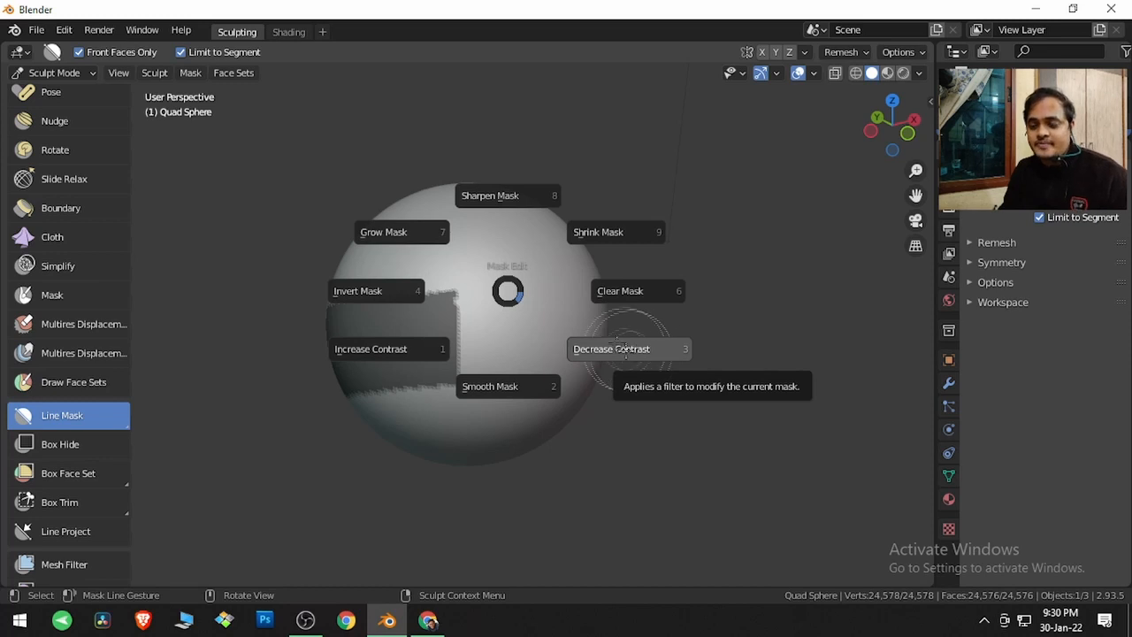
click(504, 224)
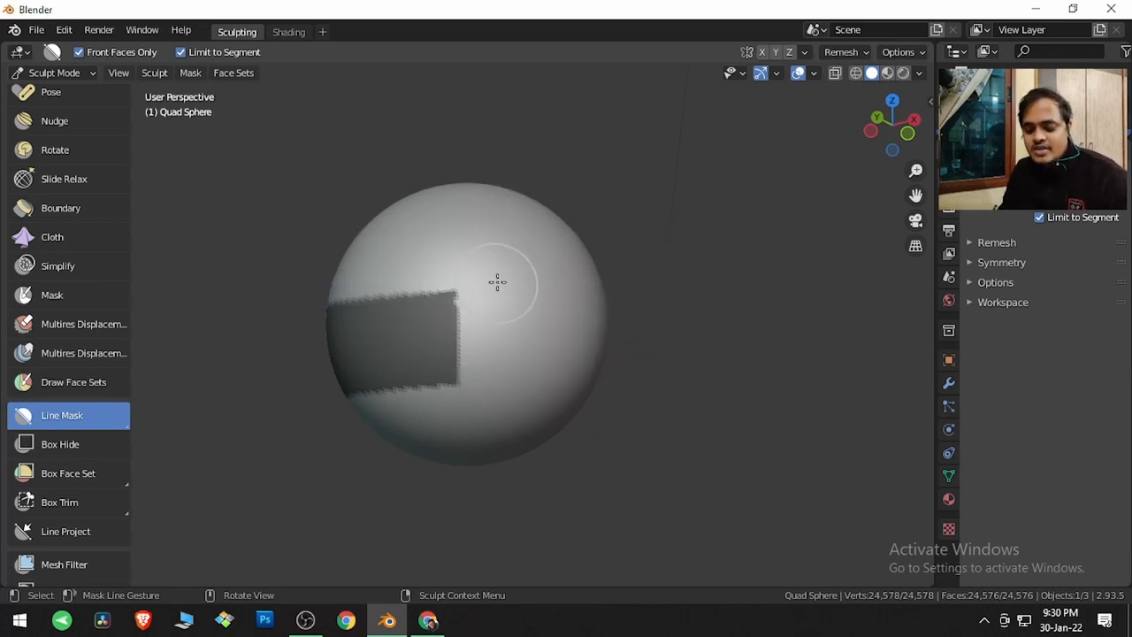
key(alt+a)
click(499, 250)
key(alt+a)
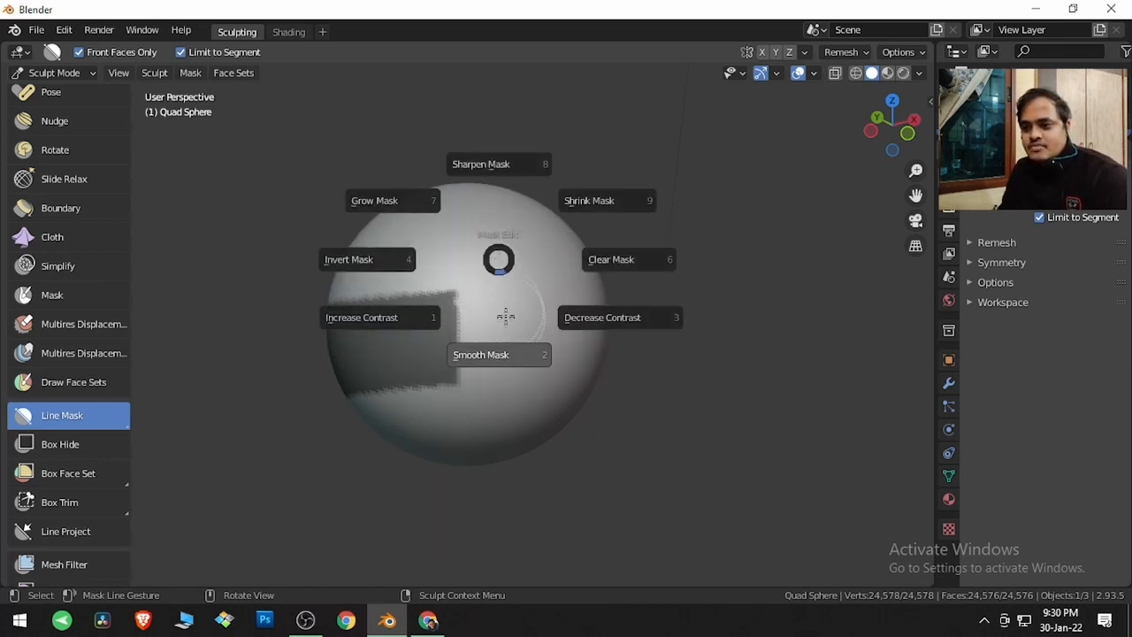
click(500, 352)
key(alt+a)
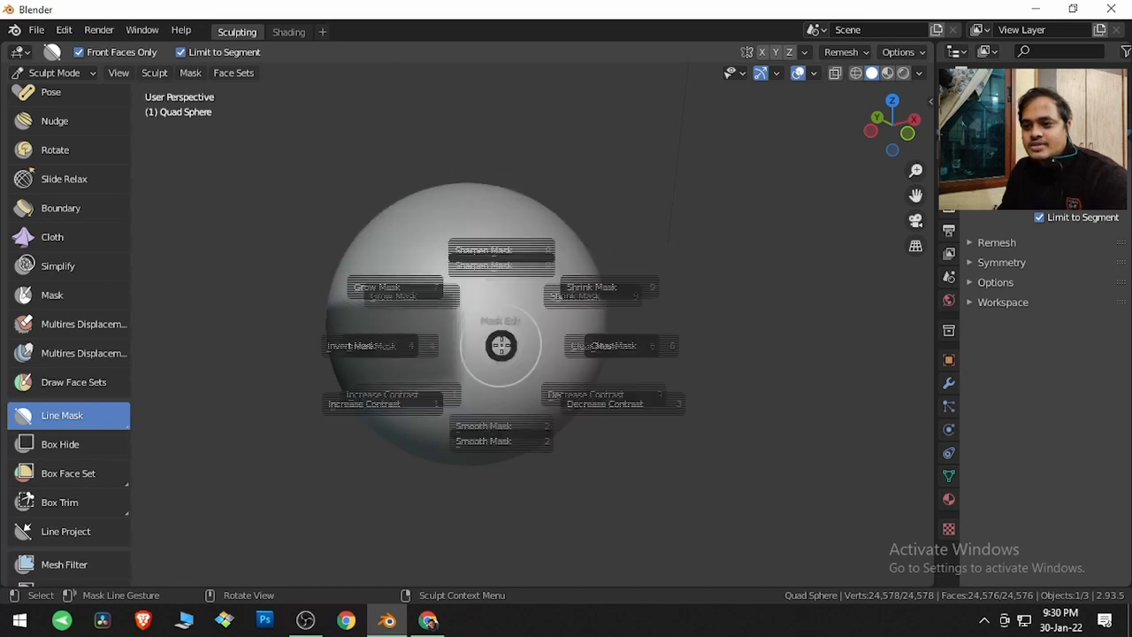
click(502, 389)
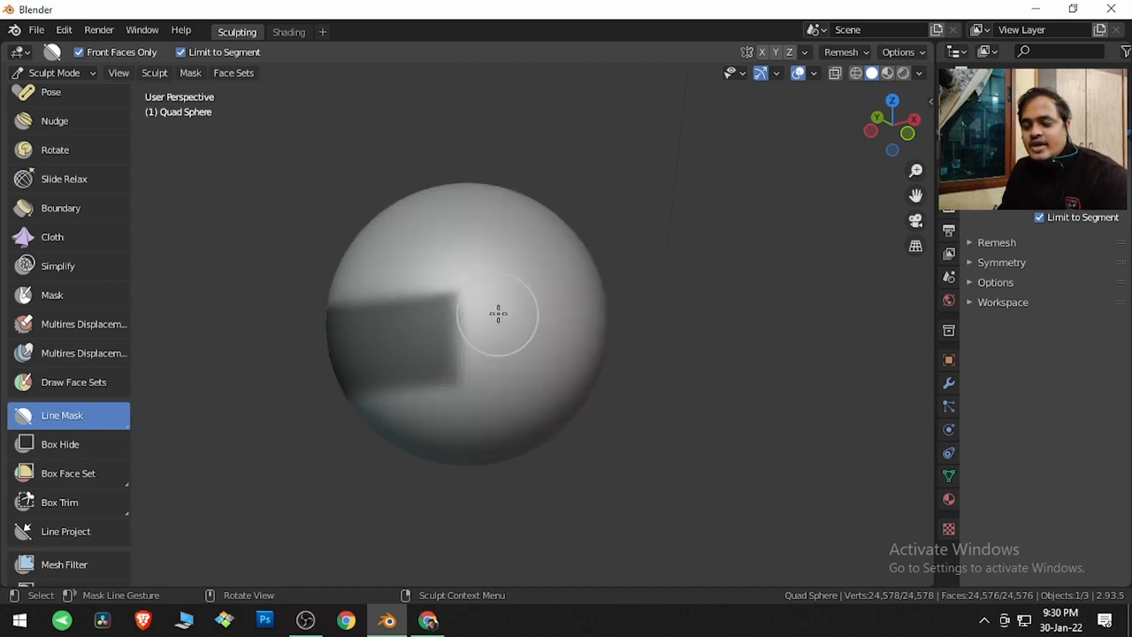
key(alt+a)
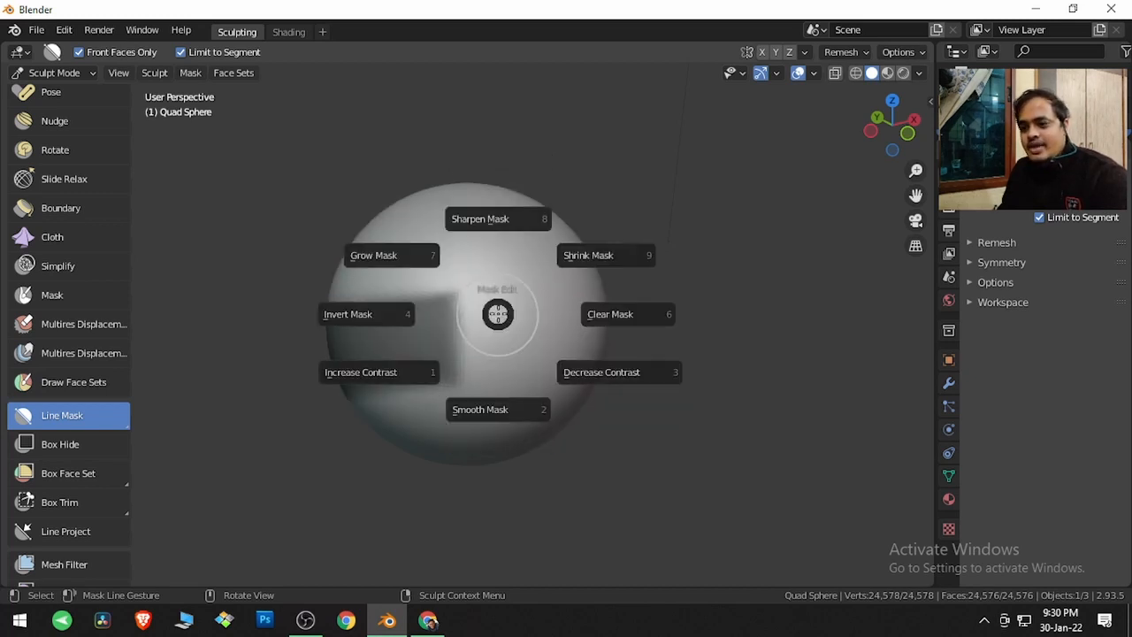
click(498, 405)
Invert the mask four times to toggle between the masked and unmasked areas
key(a)
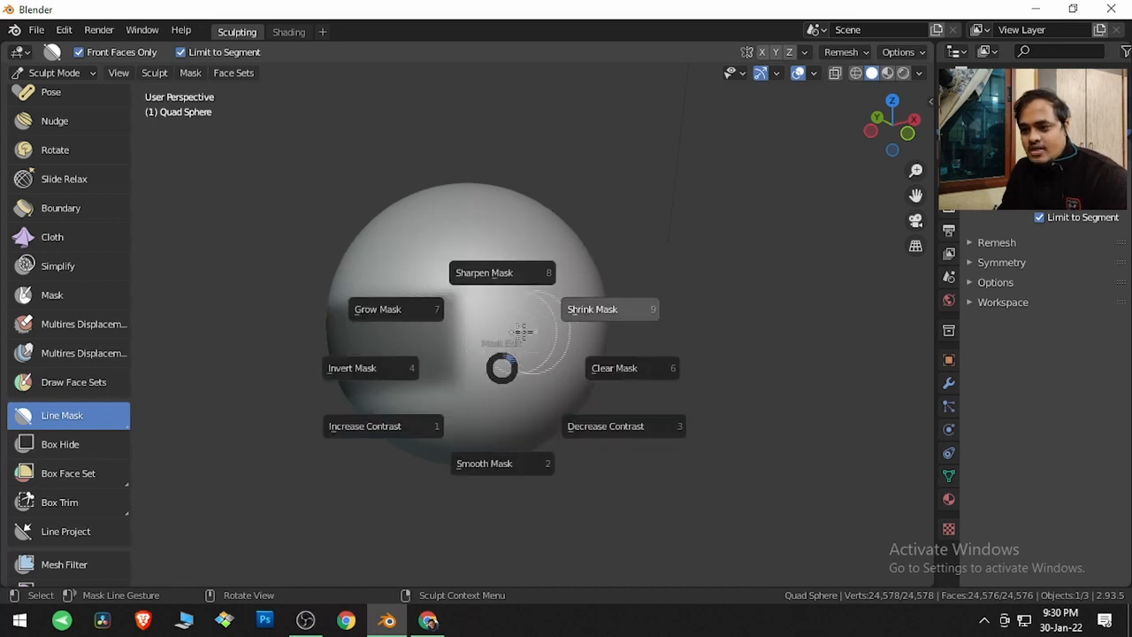
click(356, 368)
key(a)
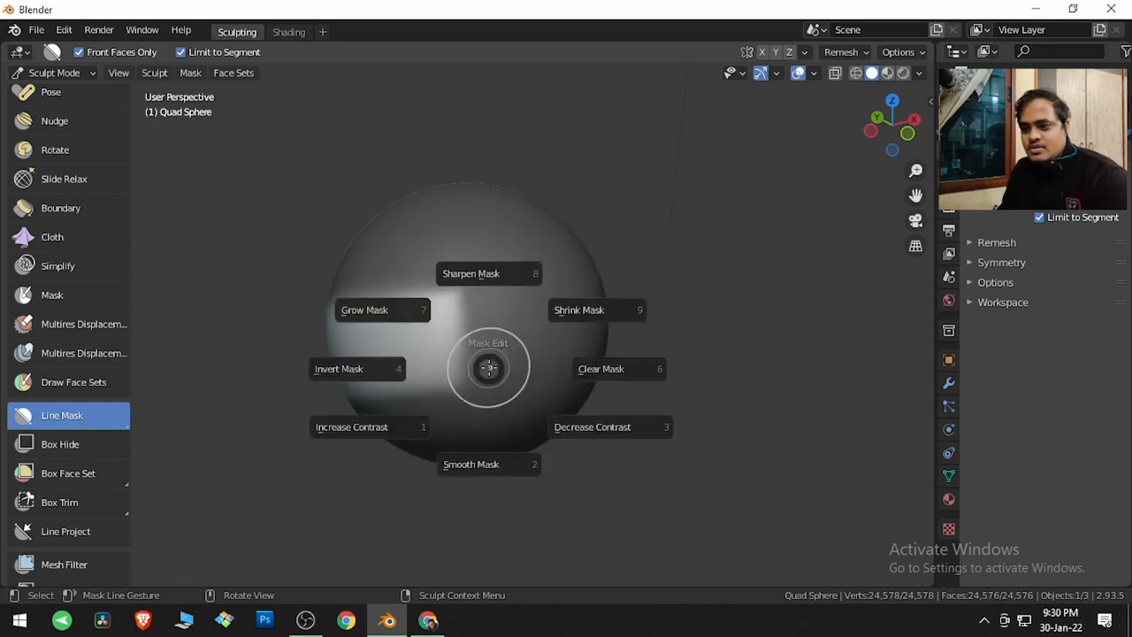
click(327, 368)
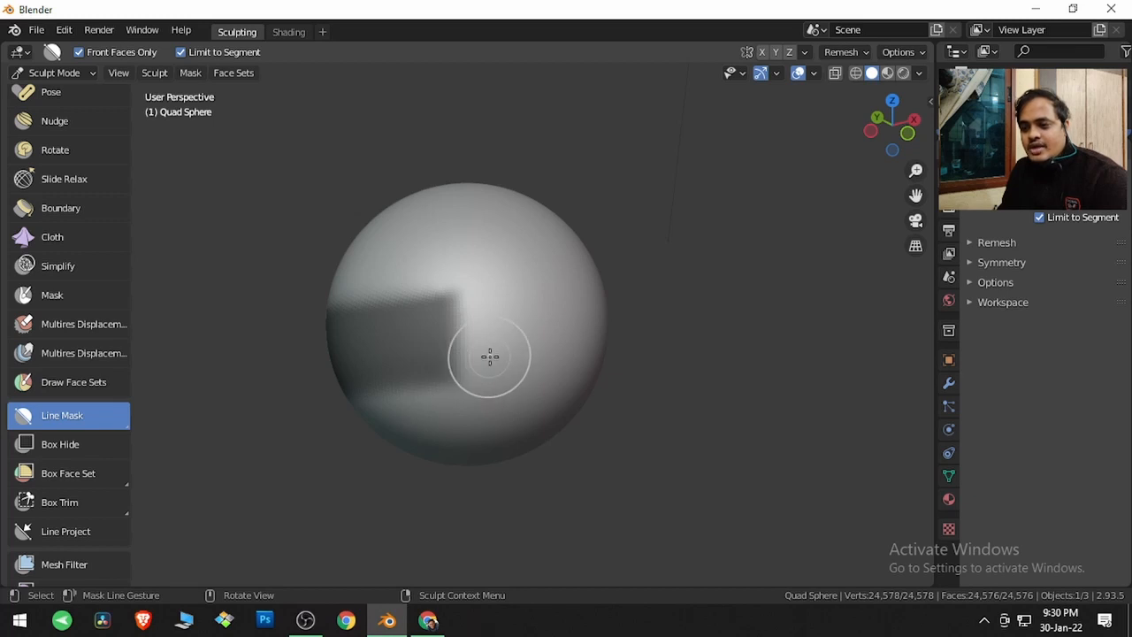
key(a)
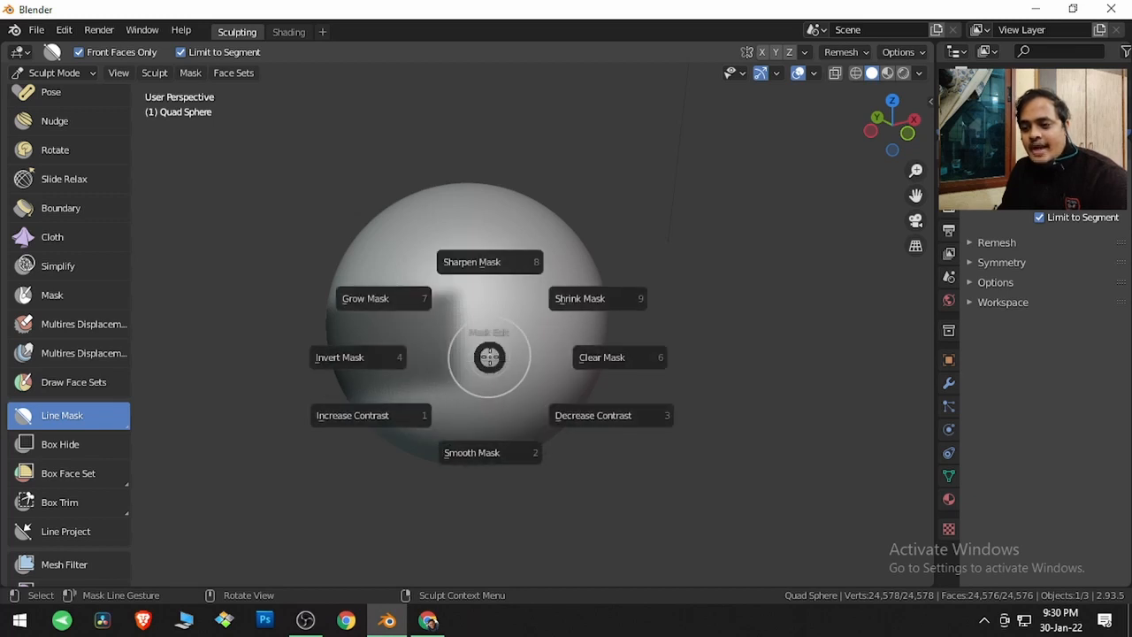
click(385, 357)
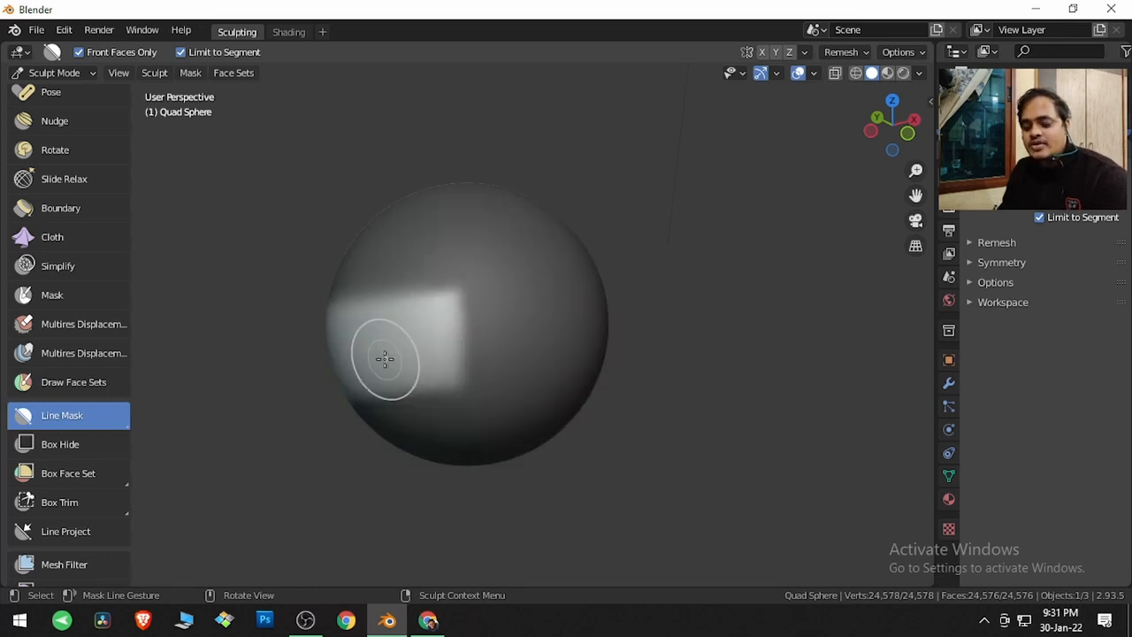
key(a)
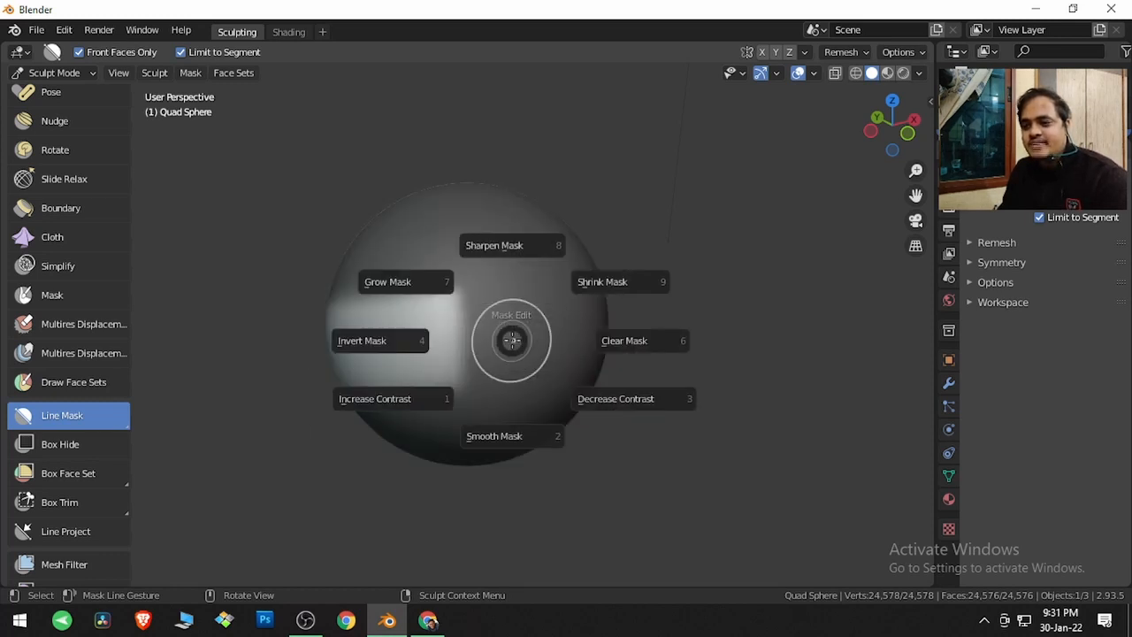
click(413, 345)
Grow the mask twice with Grow Mask, then shrink it twice with Shrink Mask
key(a)
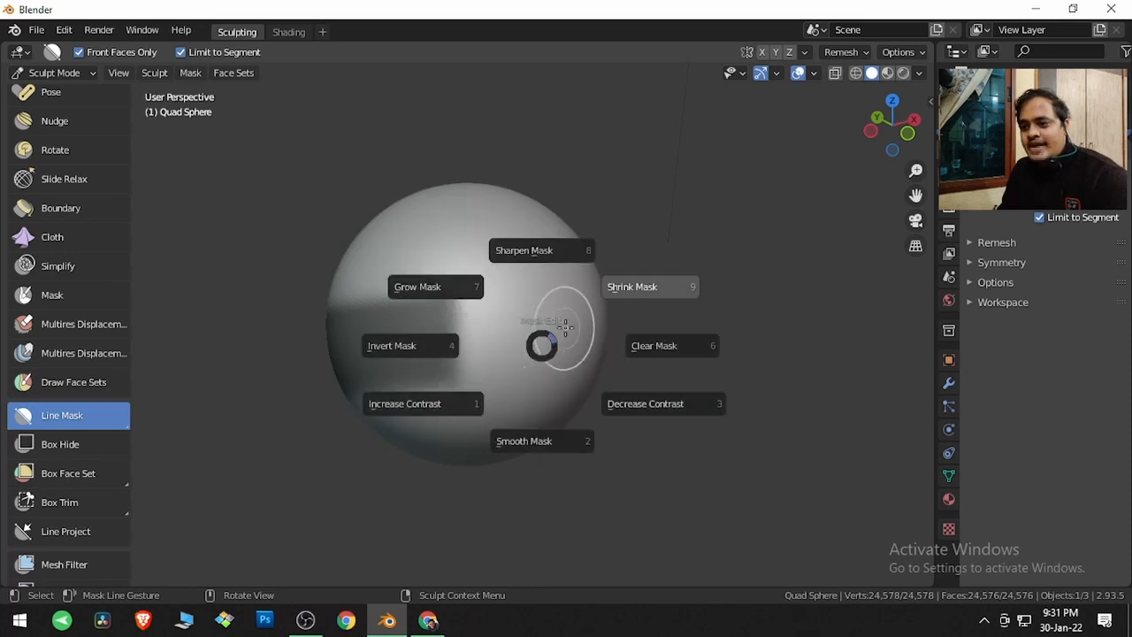
click(448, 286)
key(a)
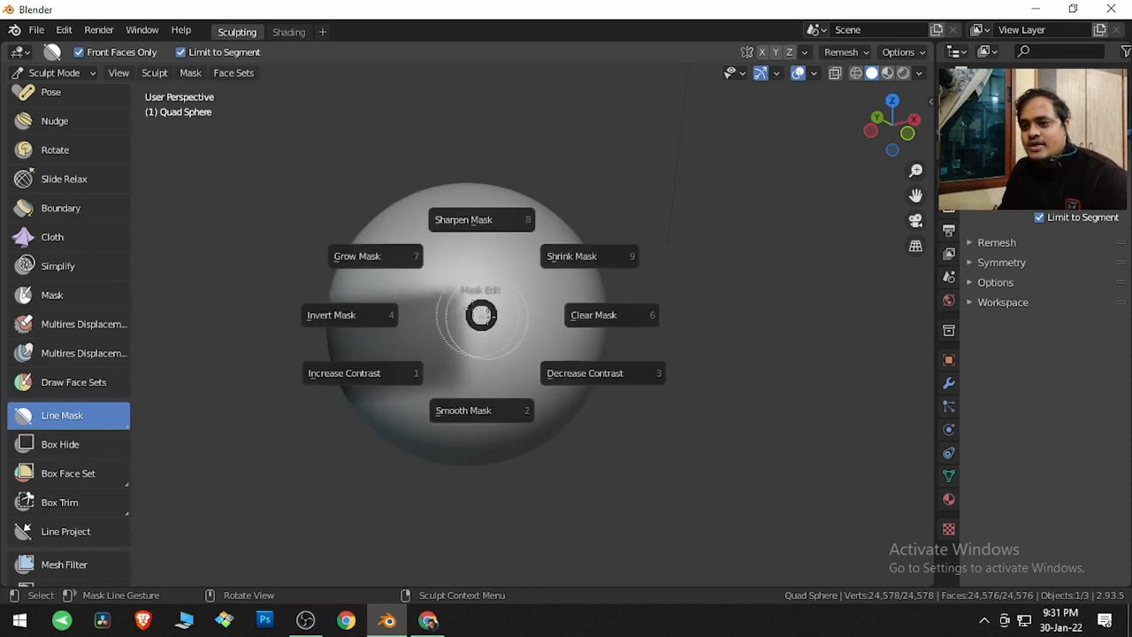
click(425, 257)
key(a)
click(562, 258)
key(a)
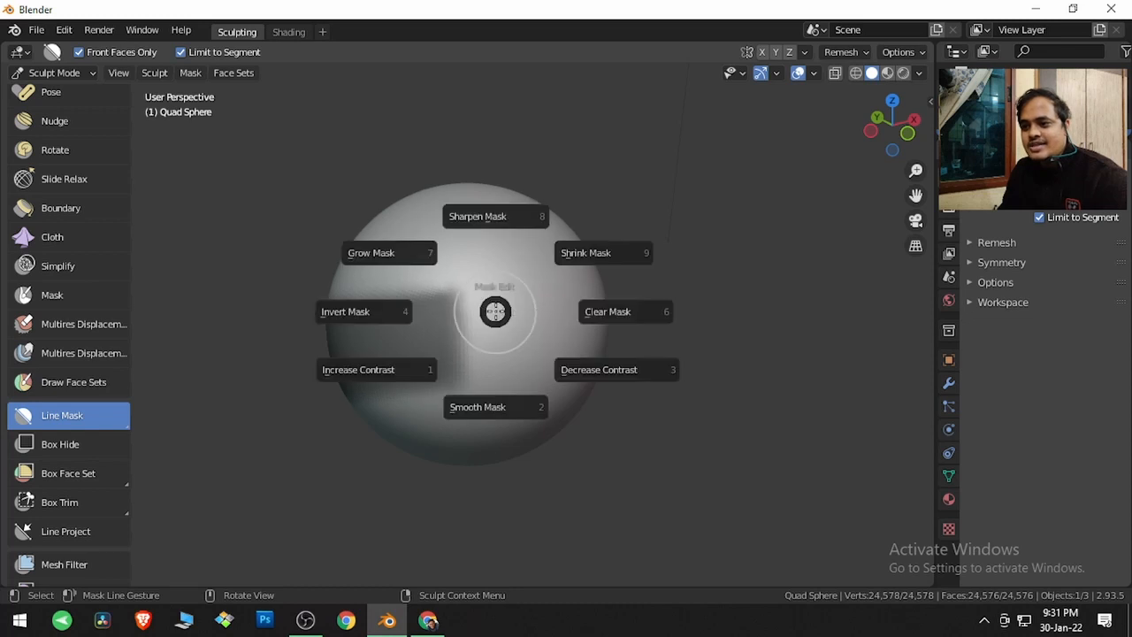
click(576, 254)
Decrease the mask contrast twice and increase it three times, then clear the mask
key(a)
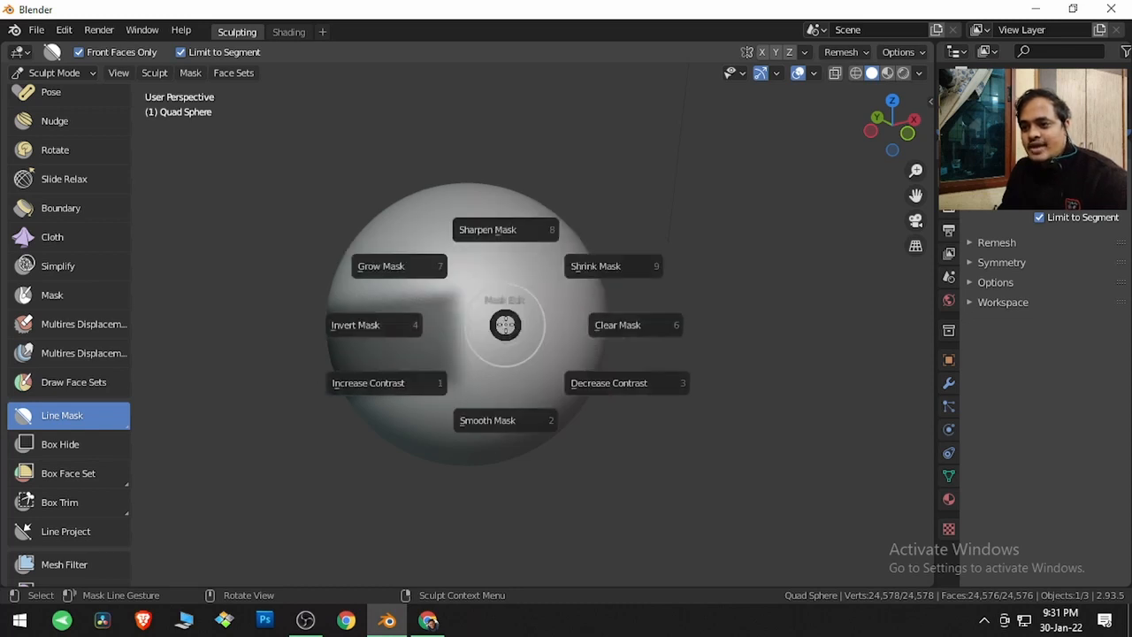
click(581, 389)
key(a)
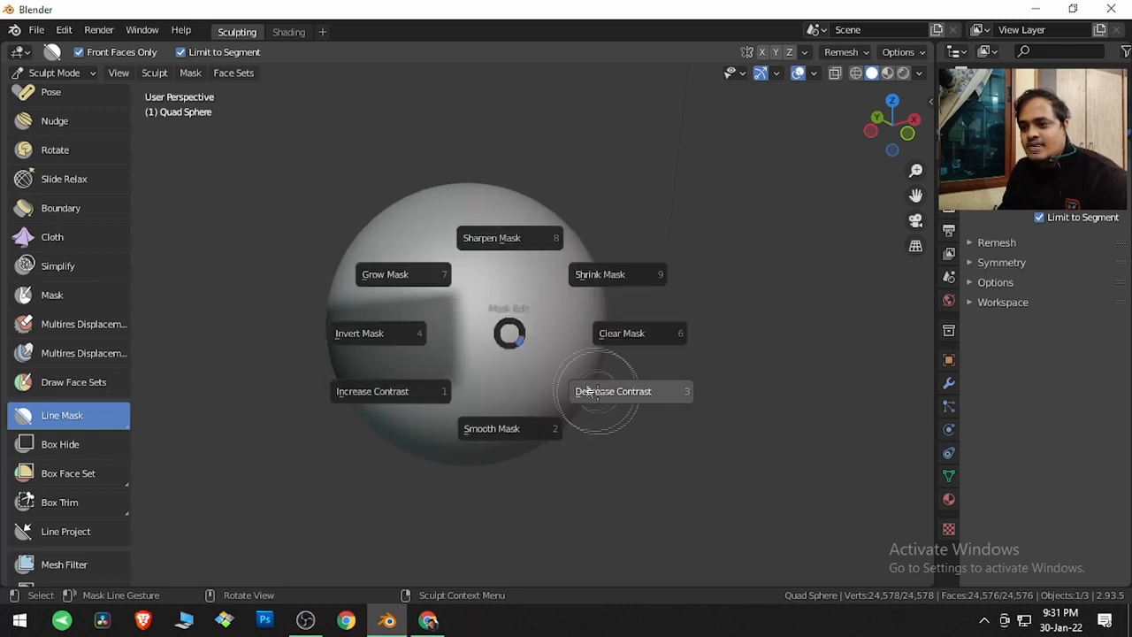
click(591, 392)
key(a)
click(454, 391)
key(a)
click(445, 393)
key(a)
click(456, 390)
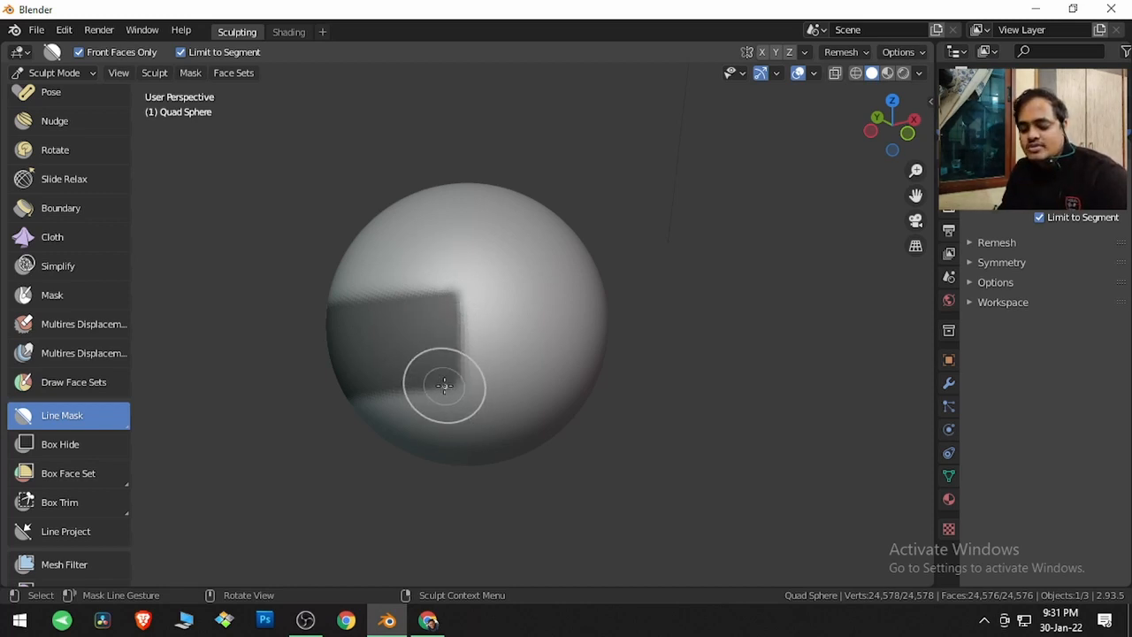
key(a)
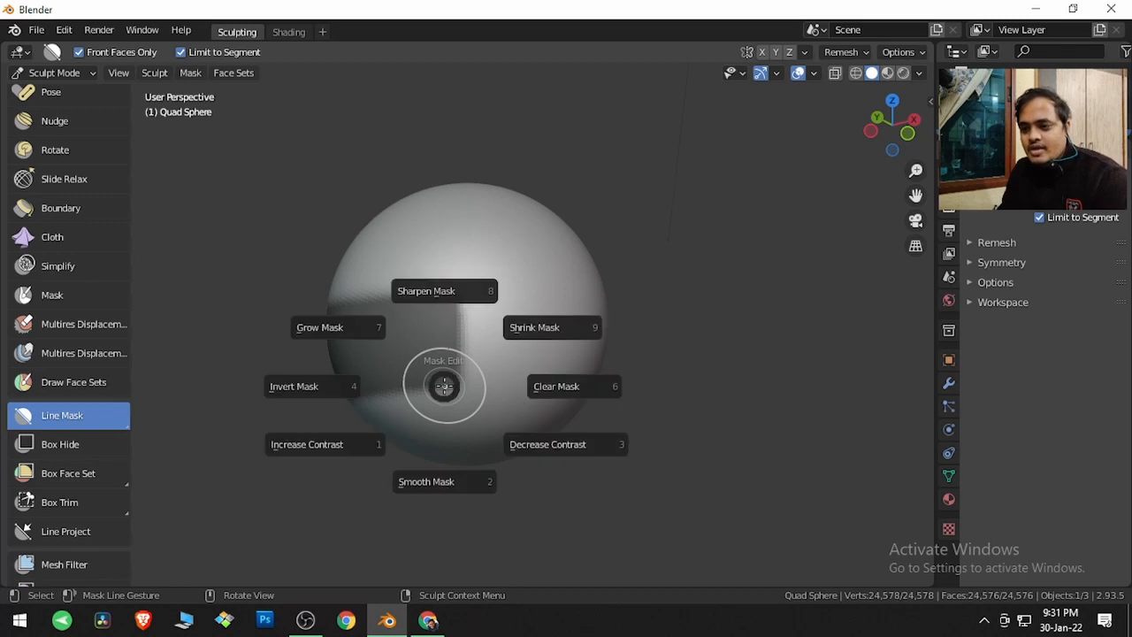
click(548, 389)
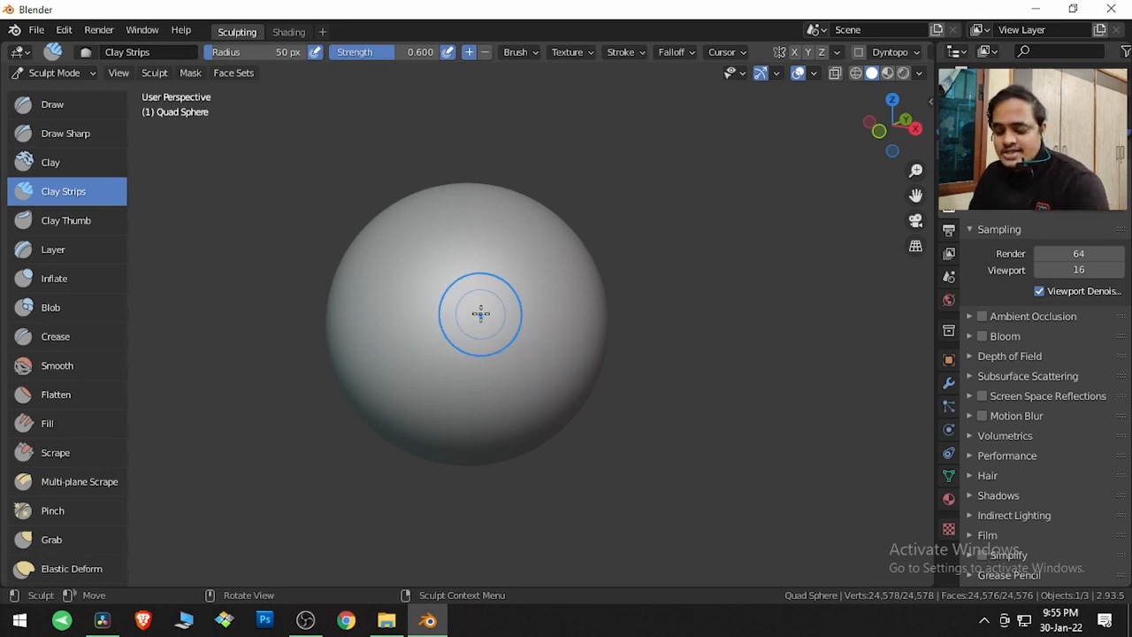
Paint a mask over the centre of the sphere with the Mask brush
key(m)
mouse_move(468, 311)
mouse_down()
mouse_move(442, 328)
mouse_move(451, 296)
mouse_move(422, 302)
mouse_move(450, 278)
mouse_move(430, 278)
mouse_move(499, 327)
mouse_up()
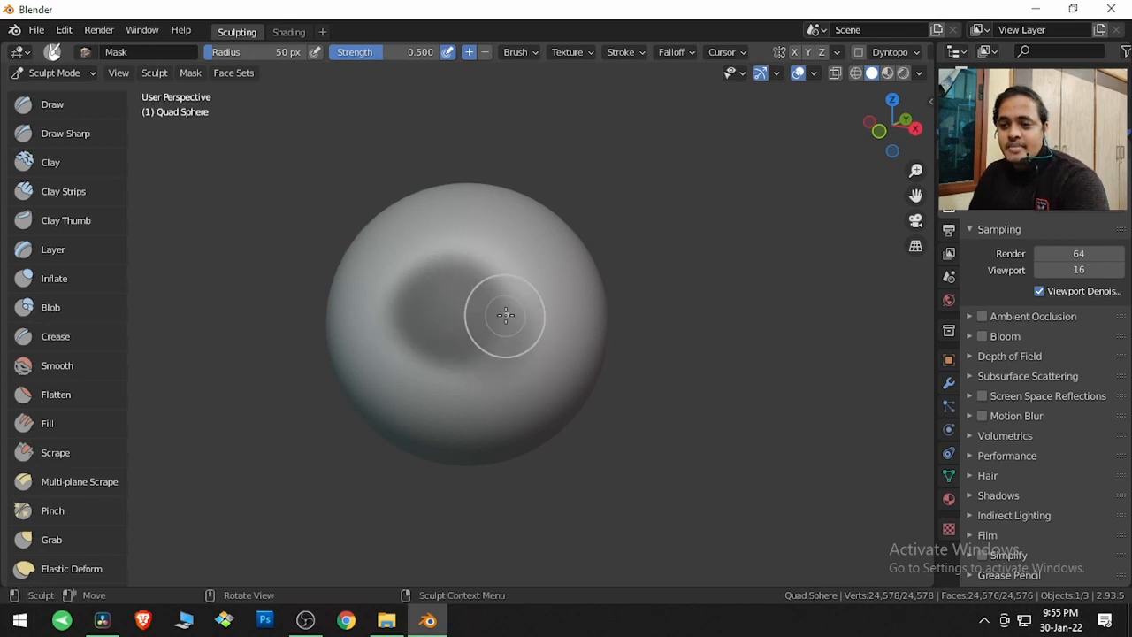
Sculpt around the masked centre with the Clay Strips brush, then clear the mask
key(c)
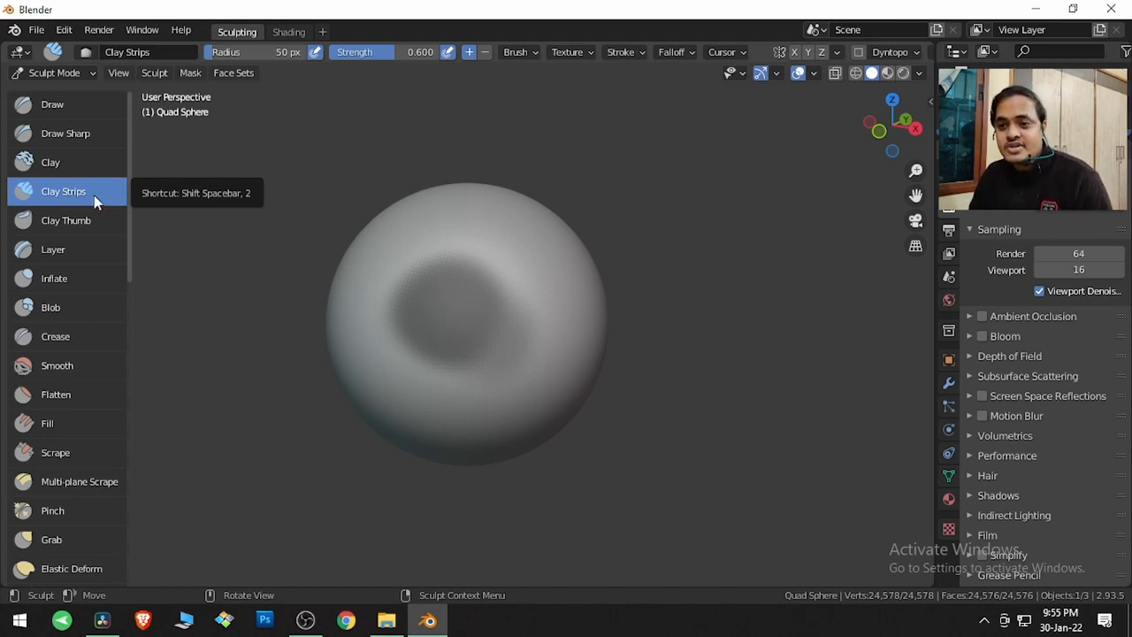
mouse_move(366, 248)
mouse_down()
mouse_move(489, 258)
mouse_move(397, 269)
mouse_move(487, 298)
mouse_move(368, 322)
mouse_move(530, 349)
mouse_move(499, 379)
mouse_move(419, 377)
mouse_move(431, 380)
mouse_up()
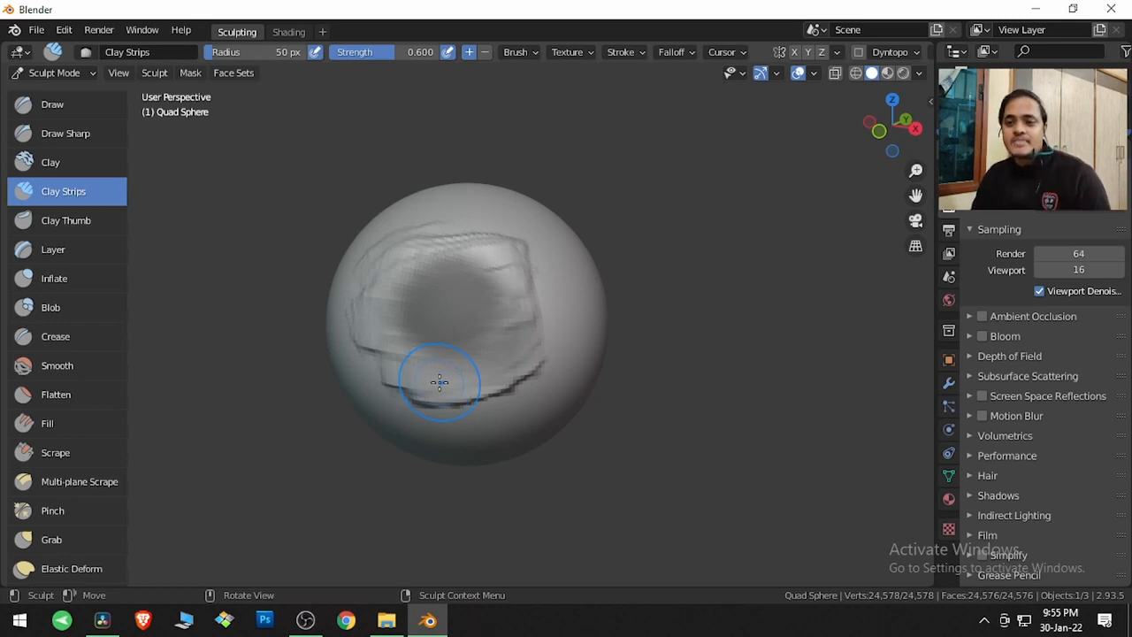
key(alt)
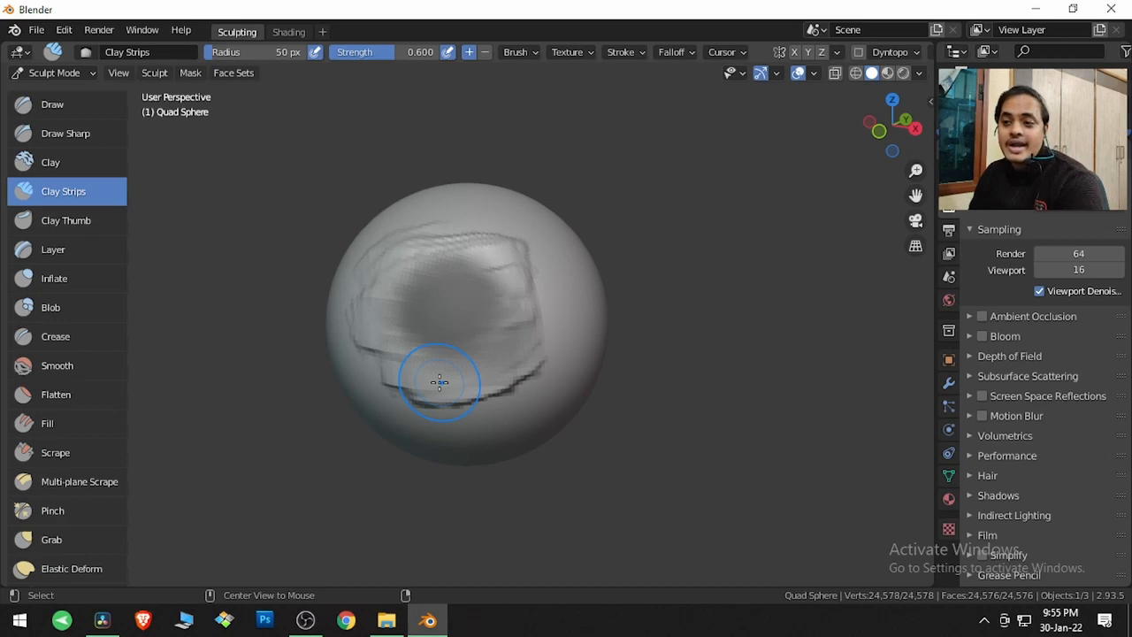
key(alt+m)
mouse_move(457, 309)
mouse_down()
mouse_move(433, 298)
mouse_move(445, 277)
mouse_move(422, 303)
mouse_move(439, 293)
mouse_up()
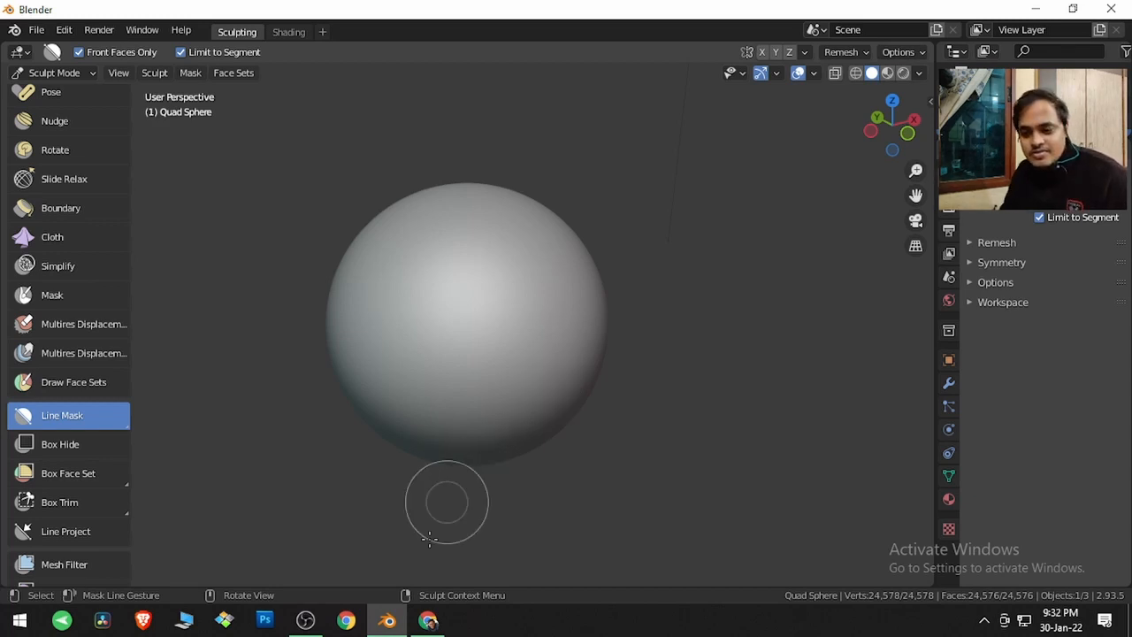
Switch to the browser and search YouTube for "blender veda"
click(428, 621)
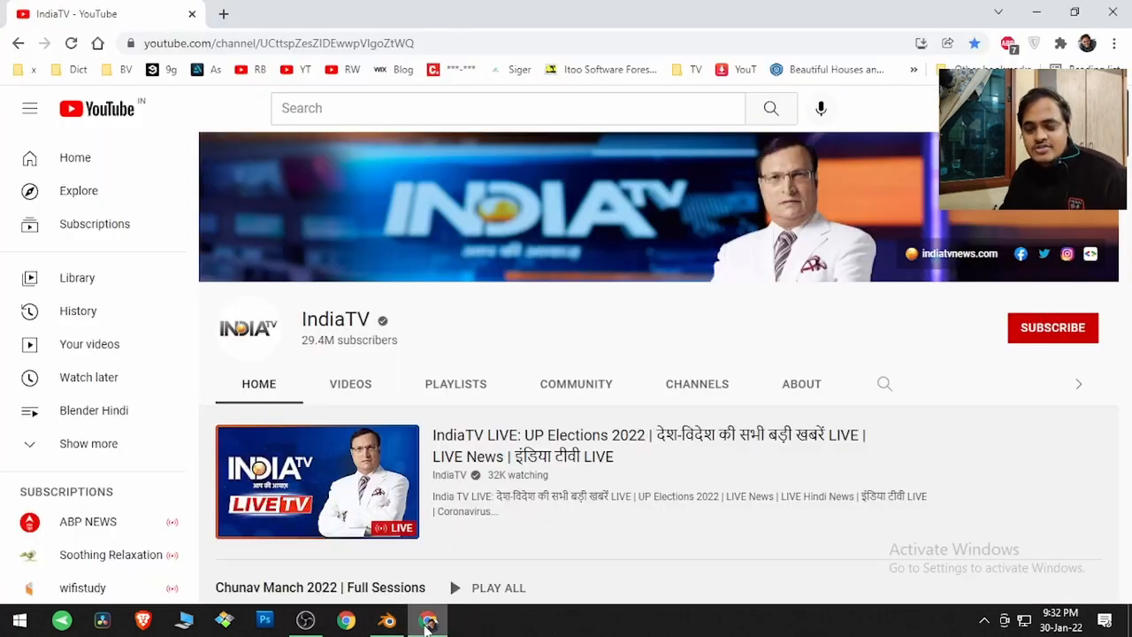
click(445, 100)
text(b)
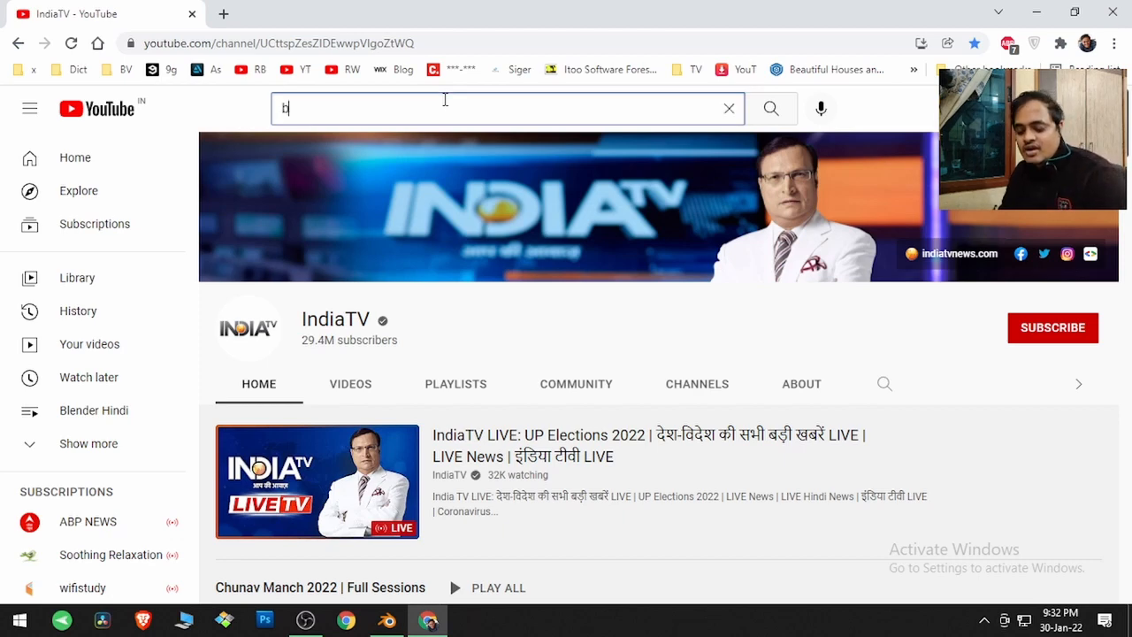
text(lender )
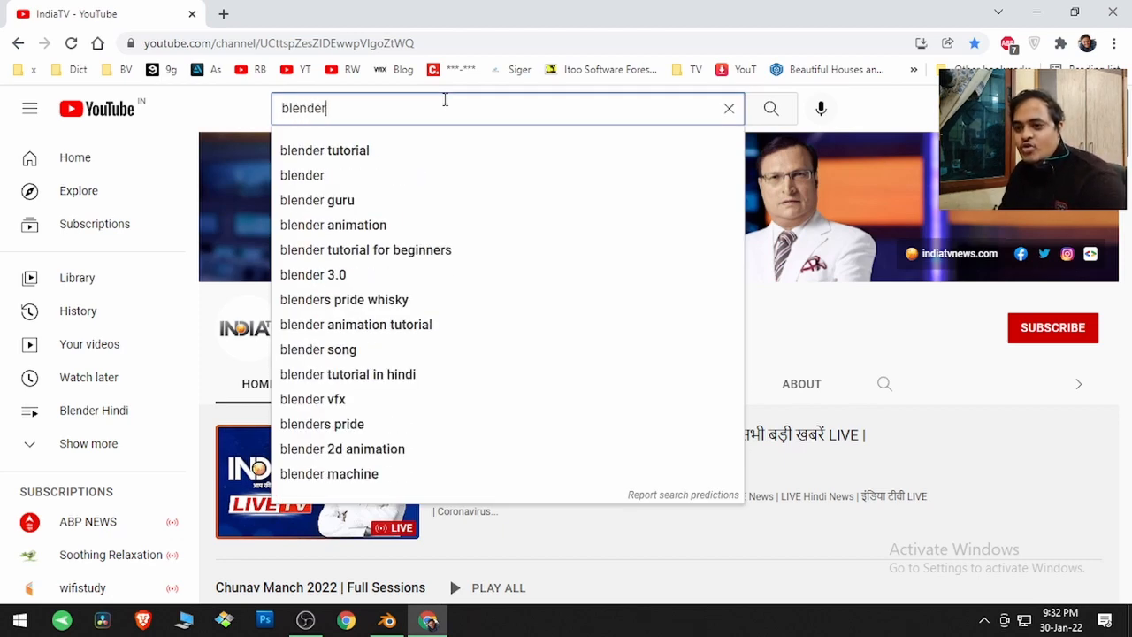
text(veda)
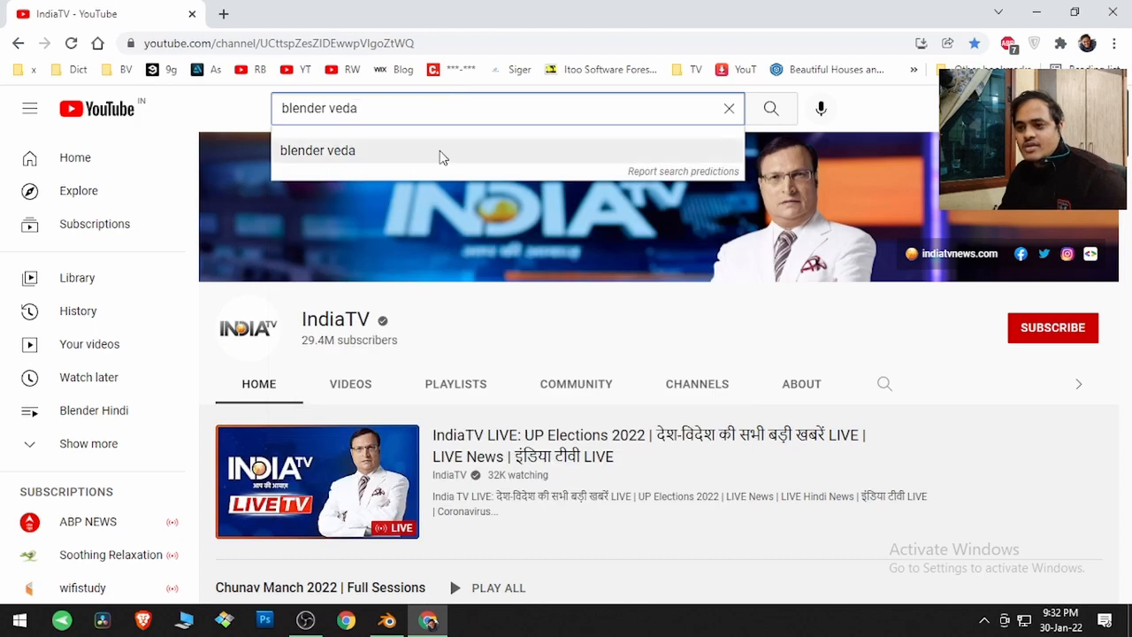
click(438, 156)
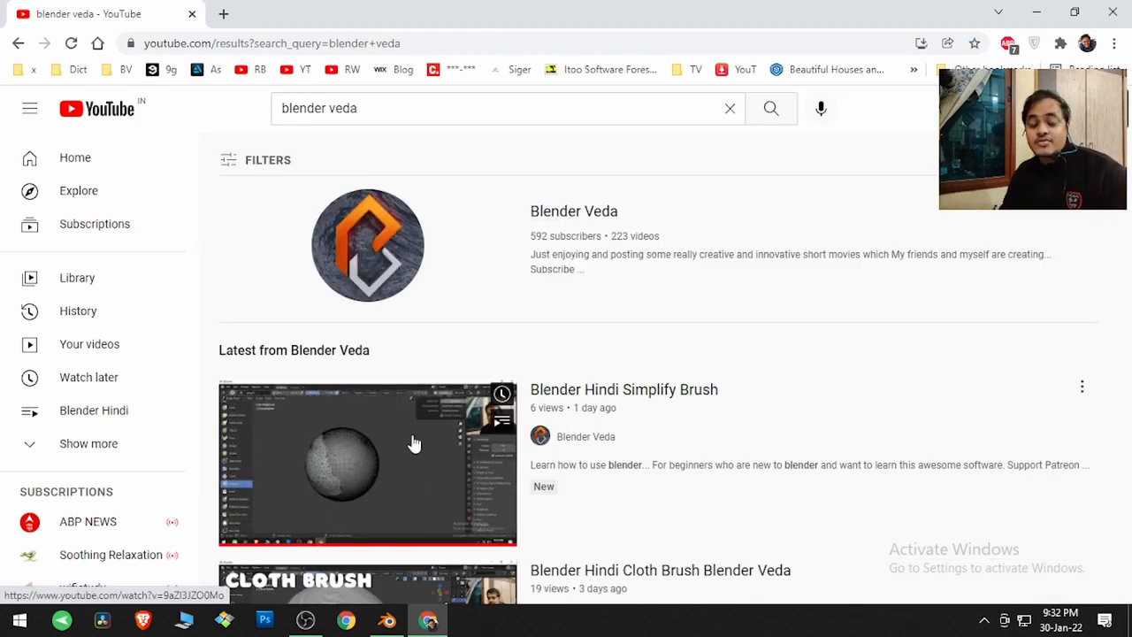
Open the "Blender Hindi Simplify Brush" video and expand its description
click(412, 442)
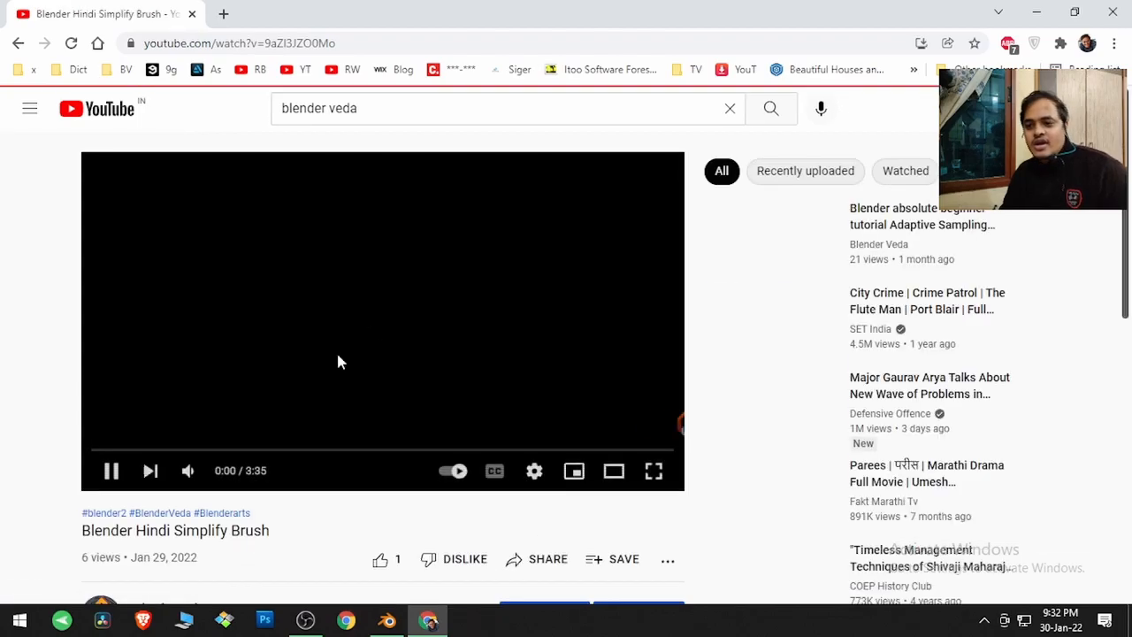
click(335, 322)
scroll(84, 359, down, 4)
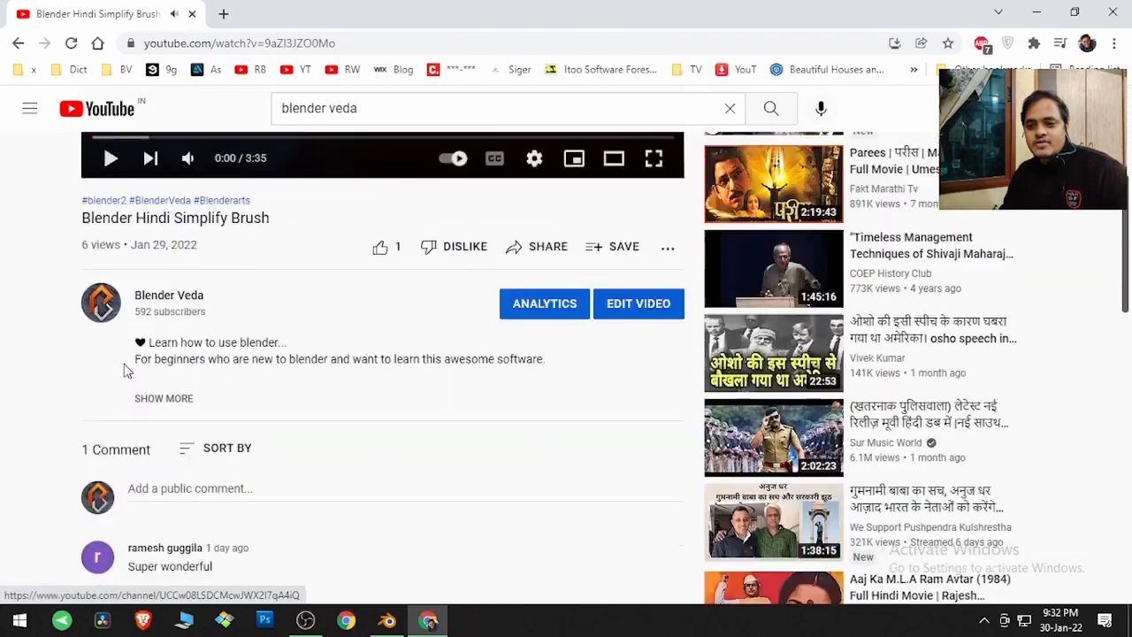
click(164, 379)
scroll(177, 380, down, 1)
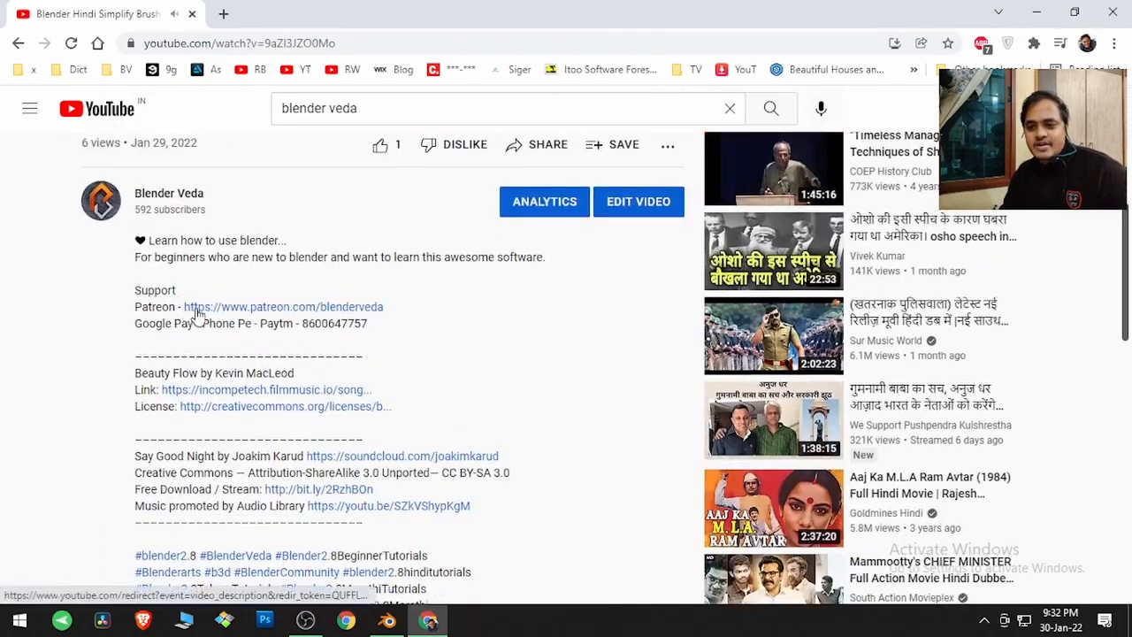
Open the Patreon link from the video description and scroll through the Blender Veda membership levels
click(299, 309)
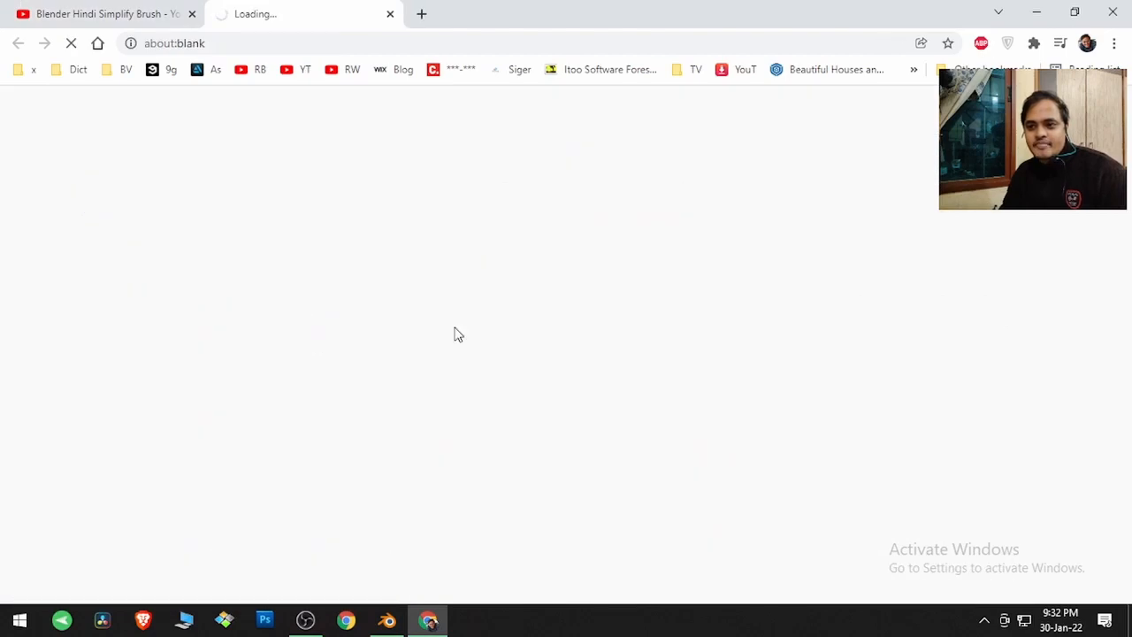
scroll(434, 394, down, 5)
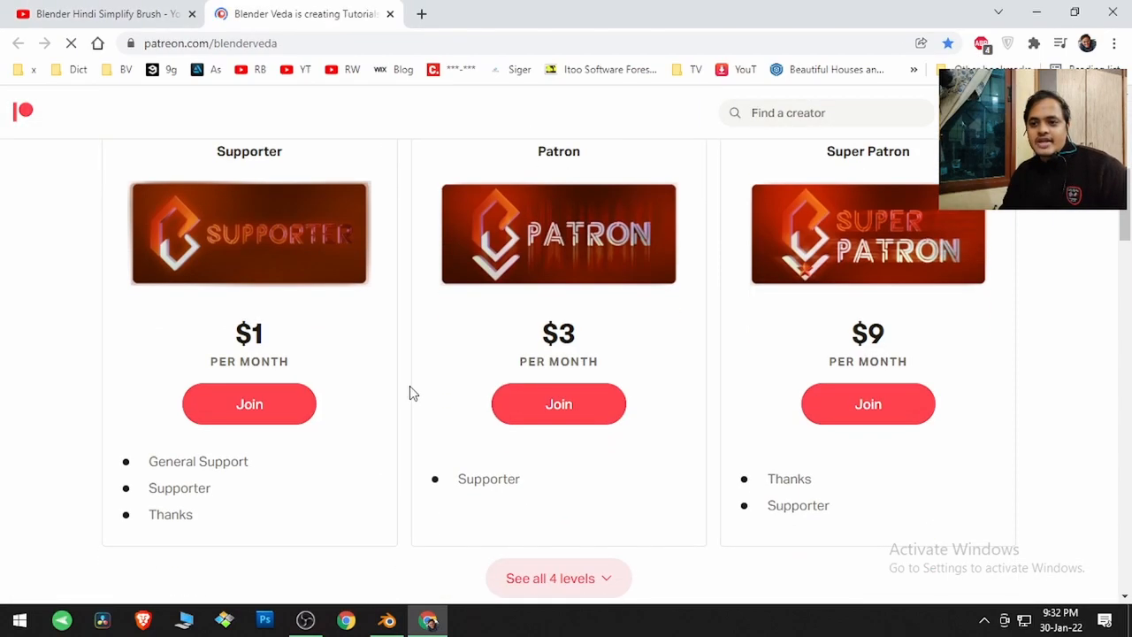
scroll(410, 389, down, 1)
scroll(407, 392, up, 3)
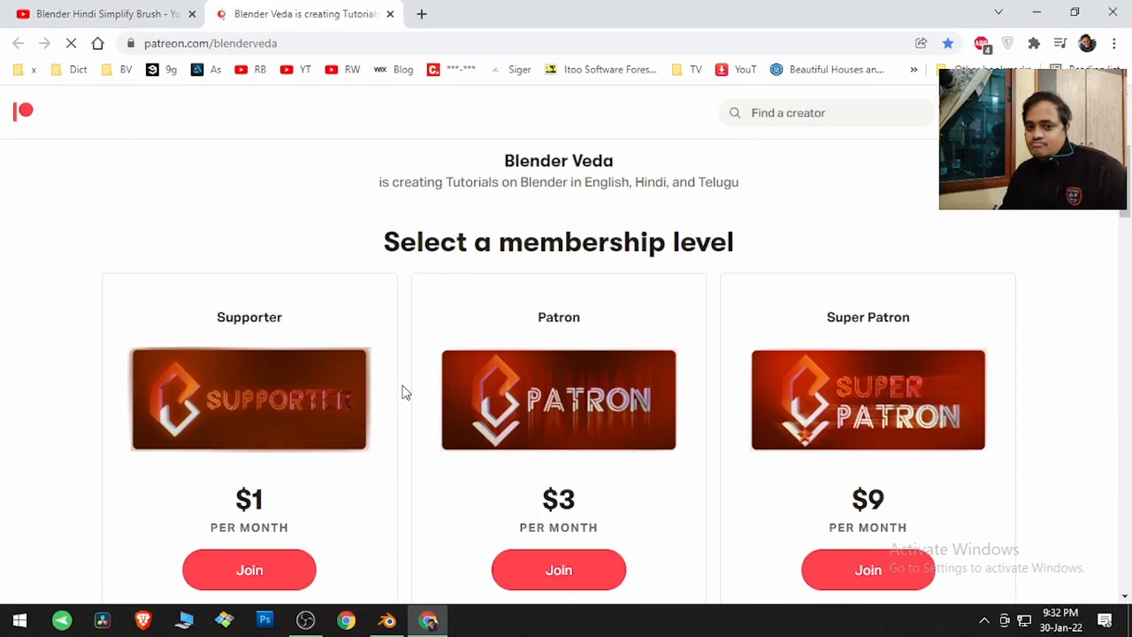
scroll(407, 387, down, 1)
scroll(407, 382, down, 1)
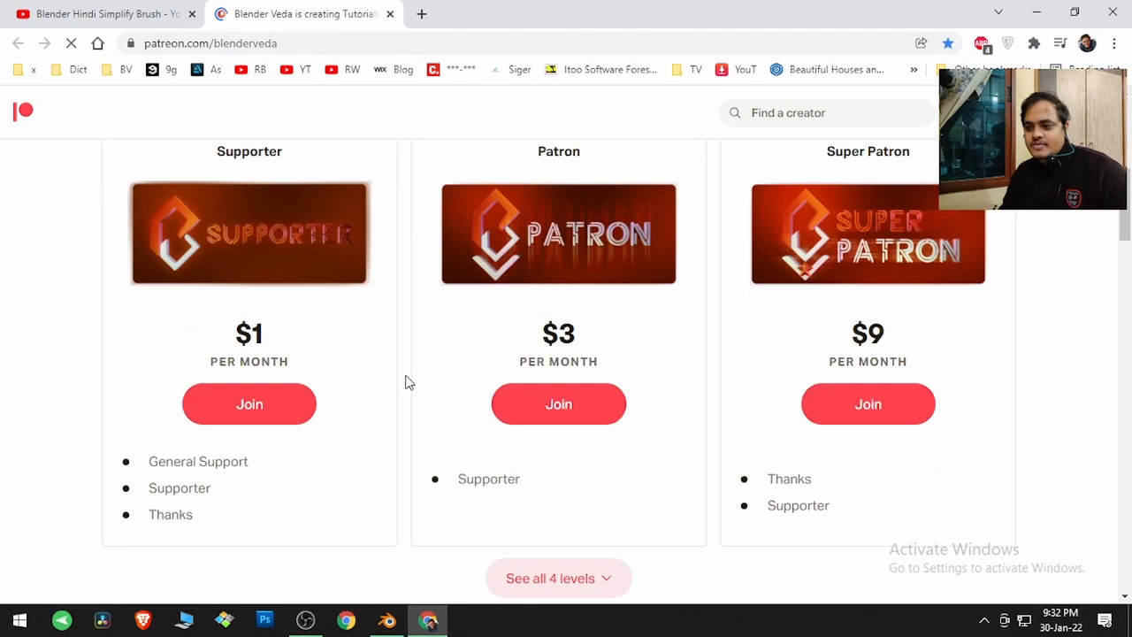
scroll(406, 382, down, 2)
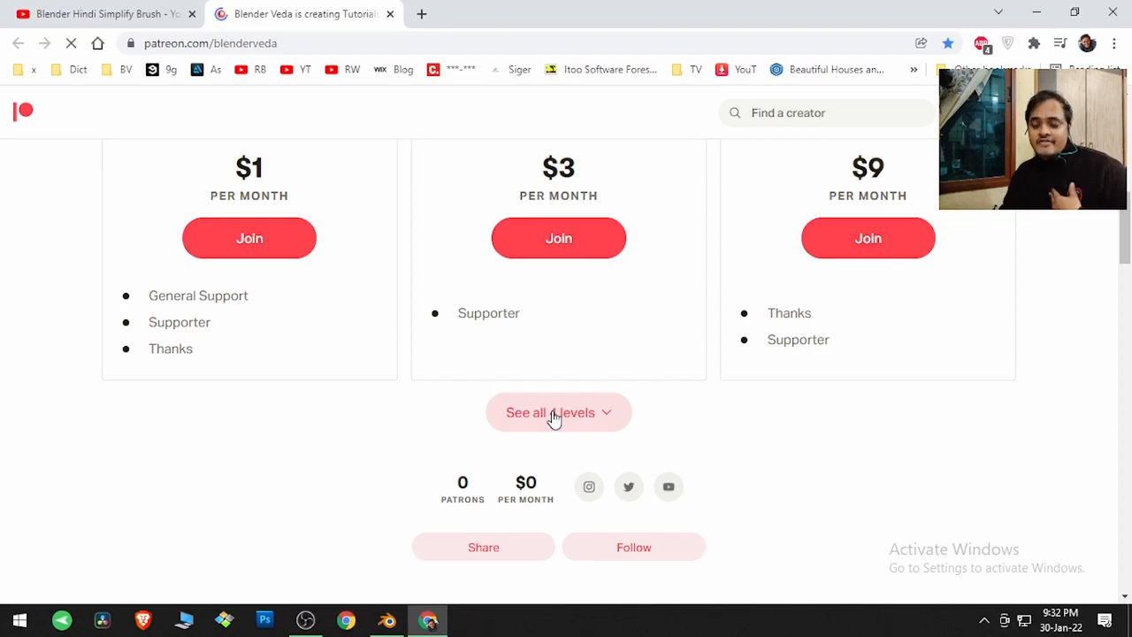
Expand the page to show all 4 membership levels and scroll through them
click(554, 416)
scroll(463, 434, down, 2)
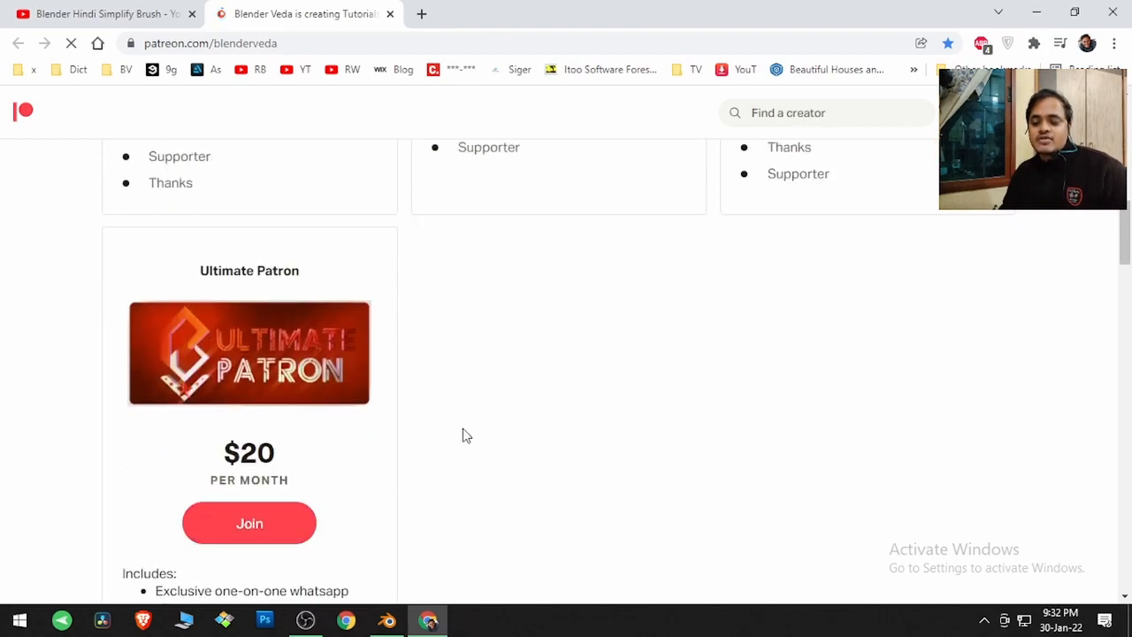
scroll(429, 442, up, 9)
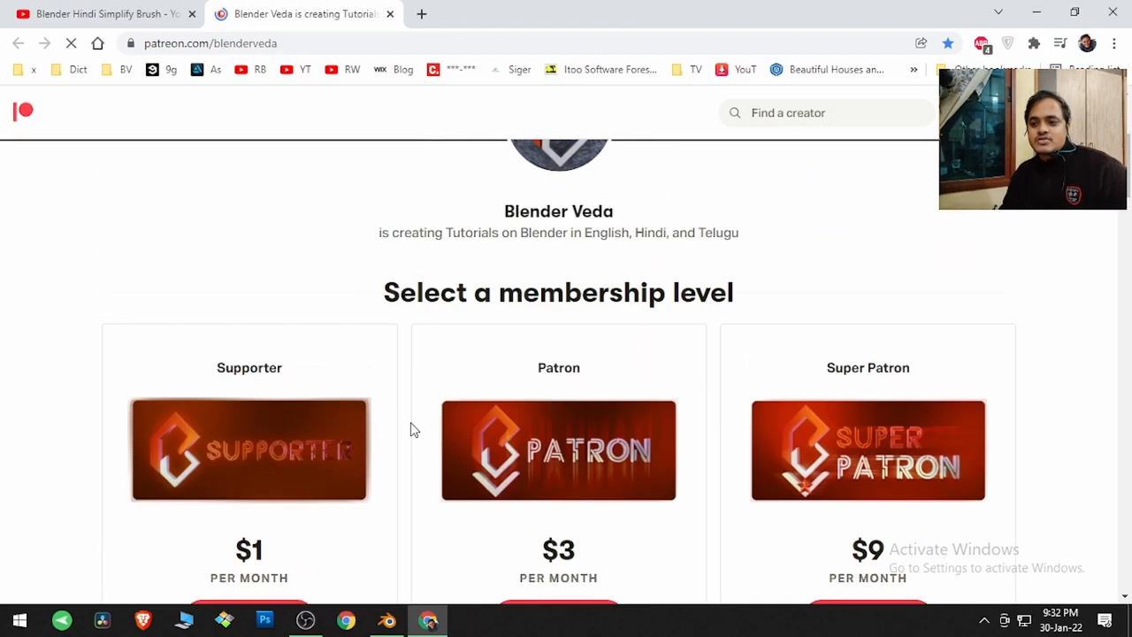